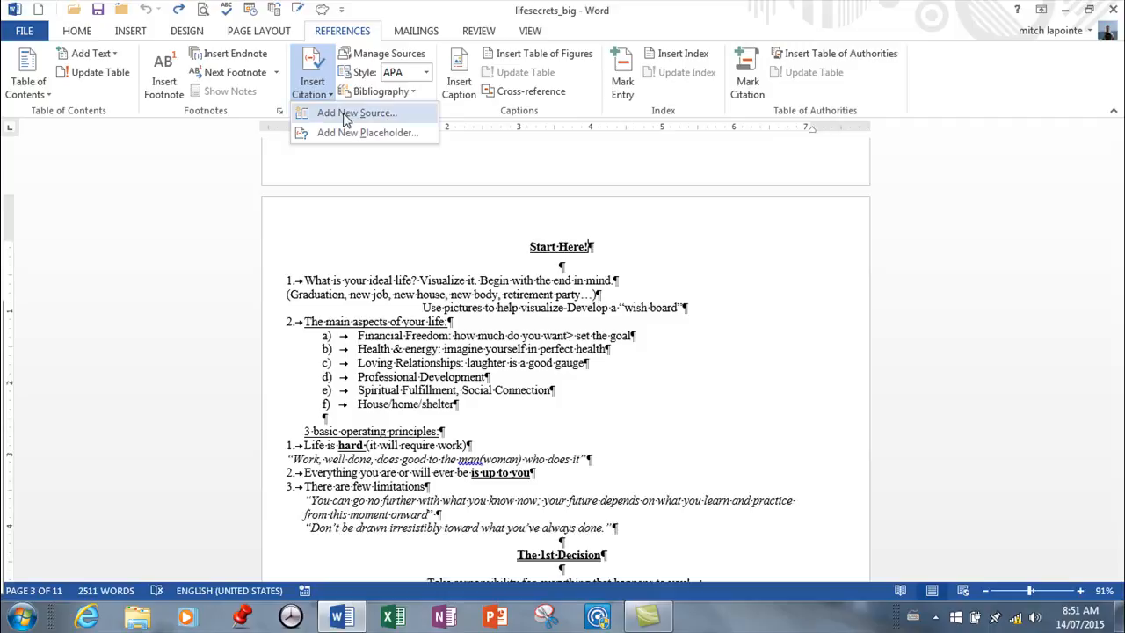
# Cite a new book source after the "Start Here!" heading: author Brian Tracy, Maximum Achievement, 2000, Seattle, Washington, publisher Unknown.
pyautogui.click(343, 116)
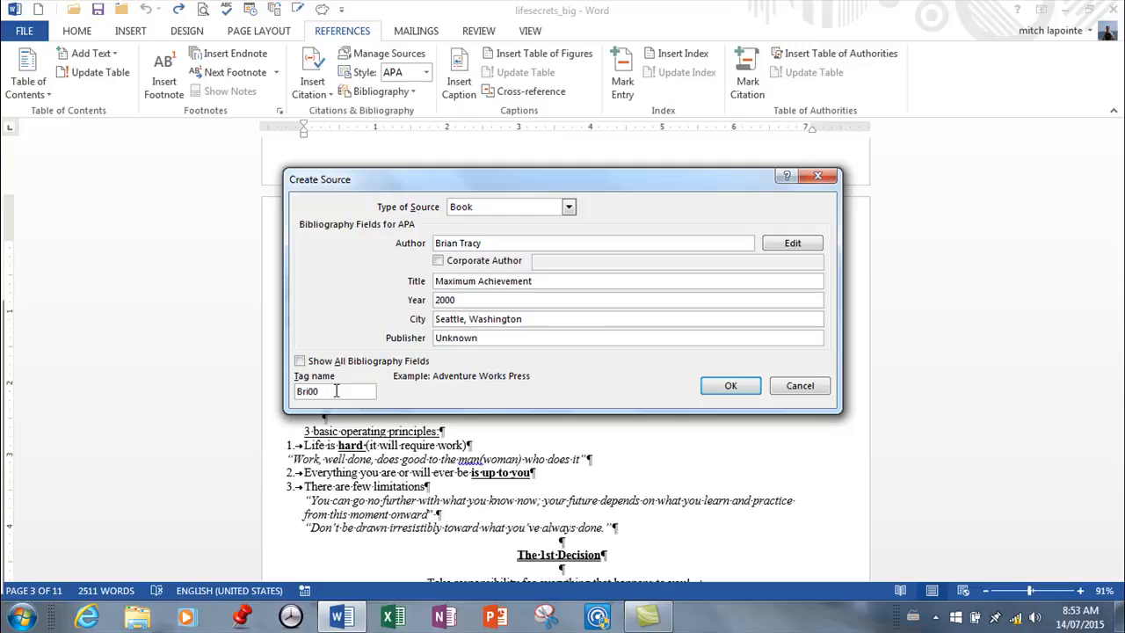
pyautogui.click(729, 389)
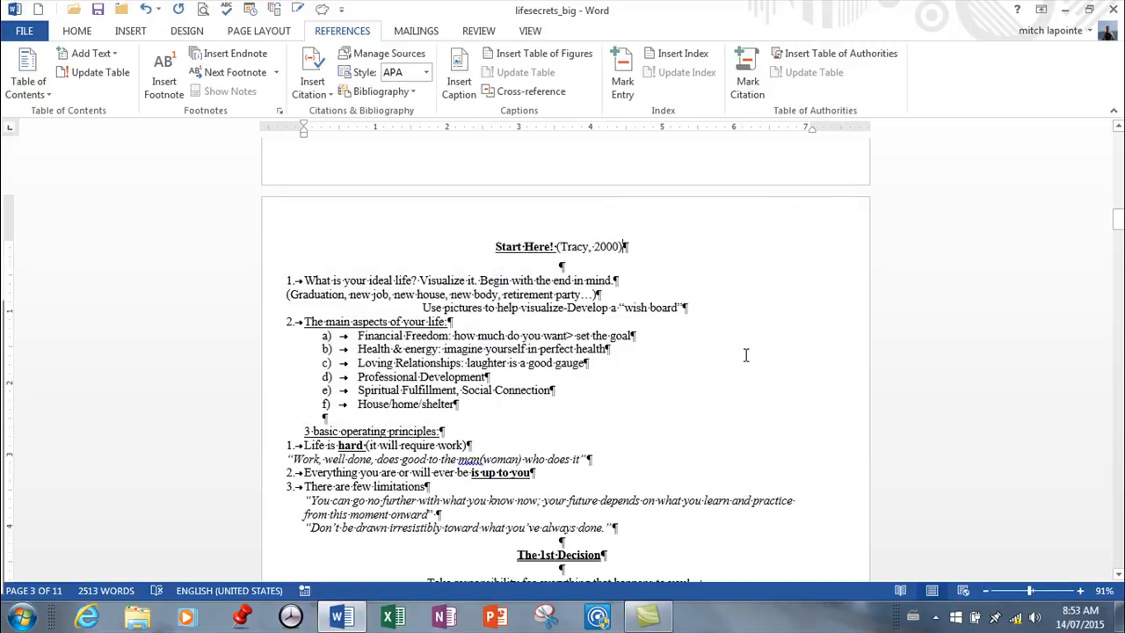
# Insert a citation placeholder named Habits after the heading "The 1st Decision".
pyautogui.scroll(-3, 655, 442)
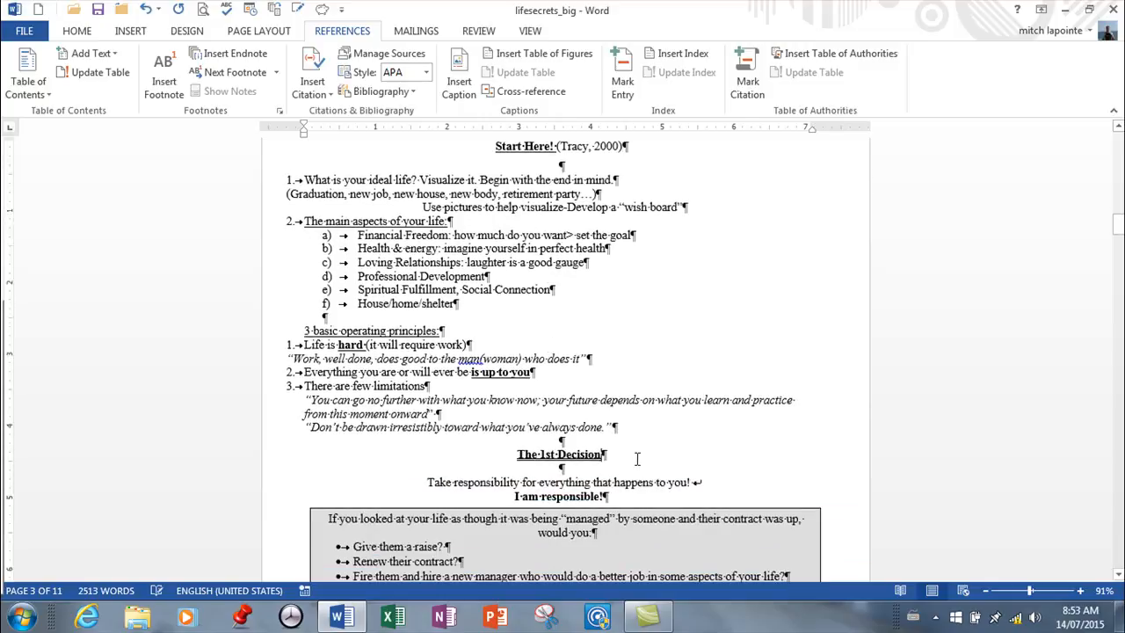
pyautogui.click(327, 96)
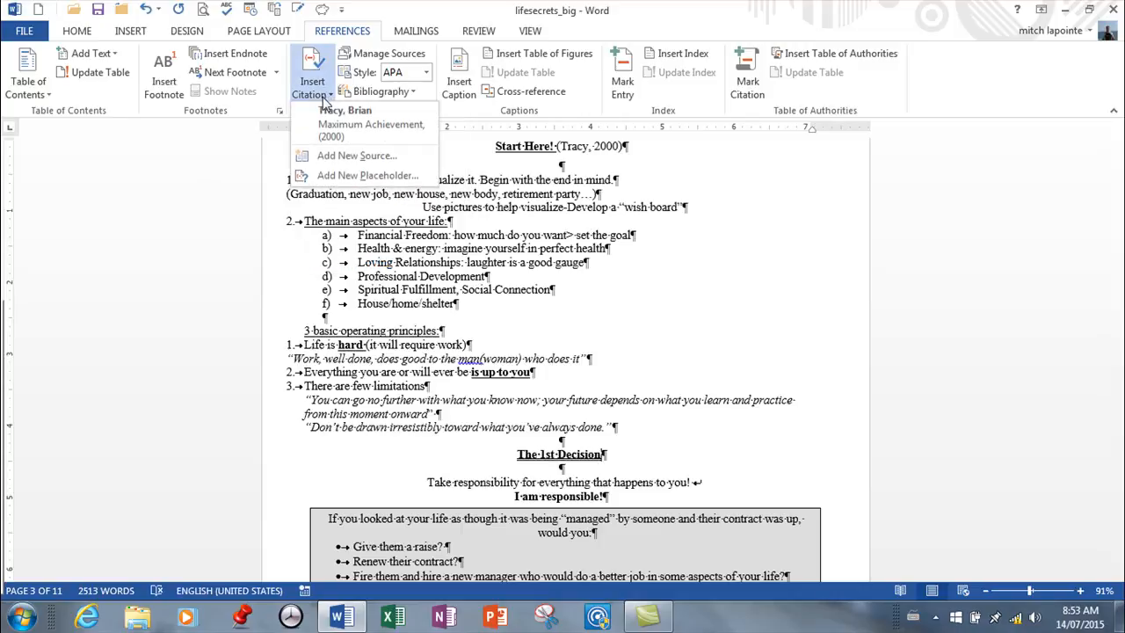
pyautogui.click(350, 179)
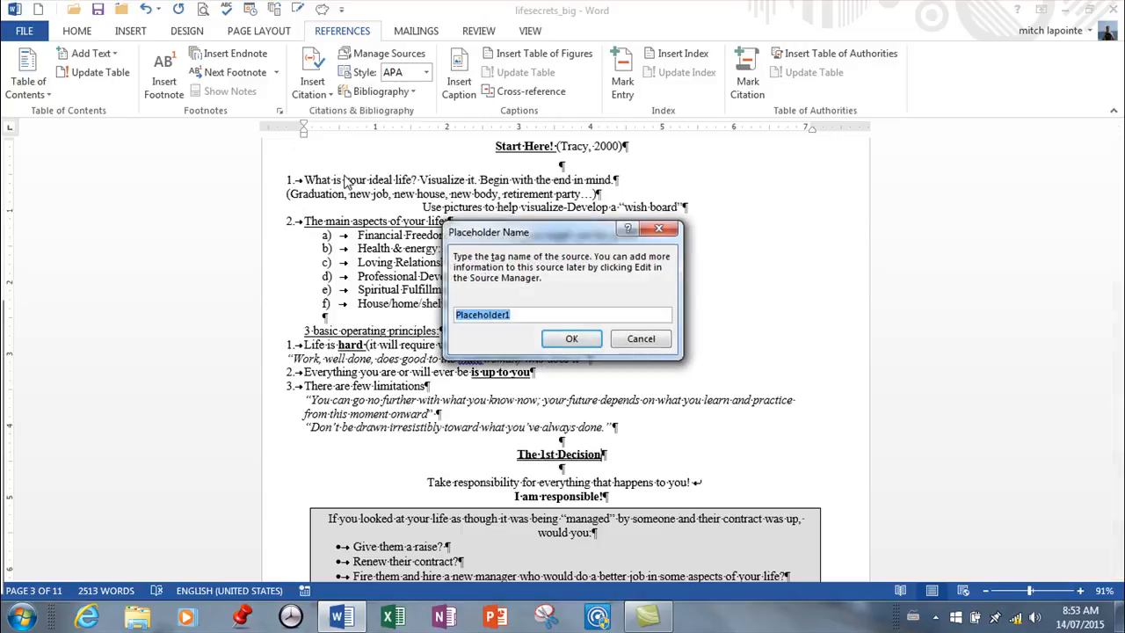
pyautogui.write('Habits')
pyautogui.click(579, 338)
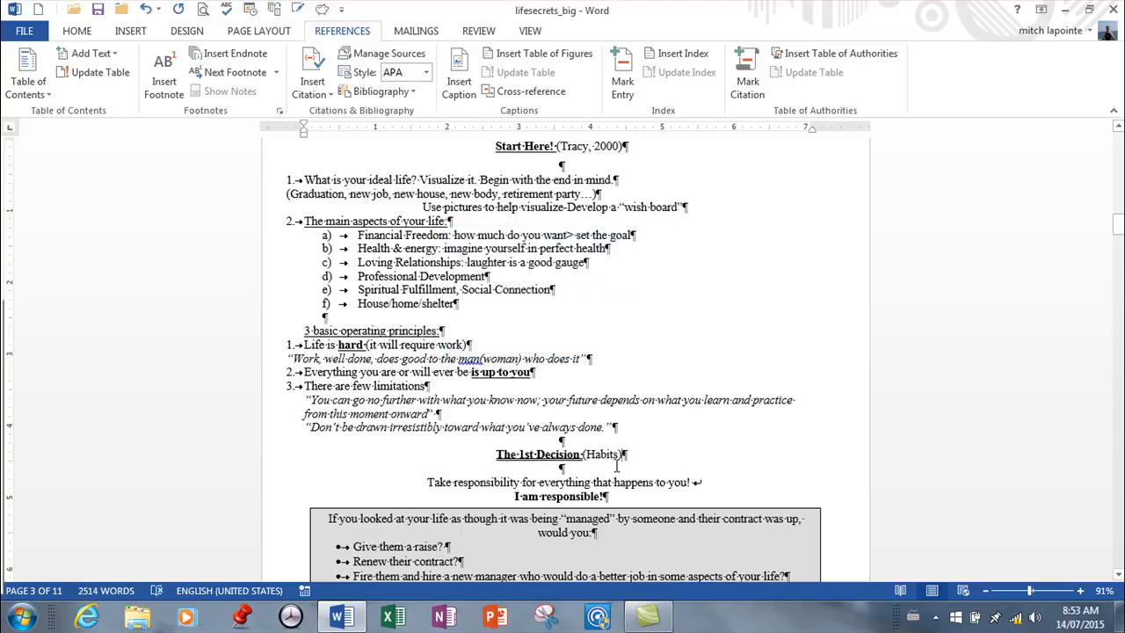
# Edit the Habits placeholder source as a book: Stephen Covey, The 7 Habits of Highly Effective People, 1990, New York, McGraw.
pyautogui.scroll(-1, 659, 387)
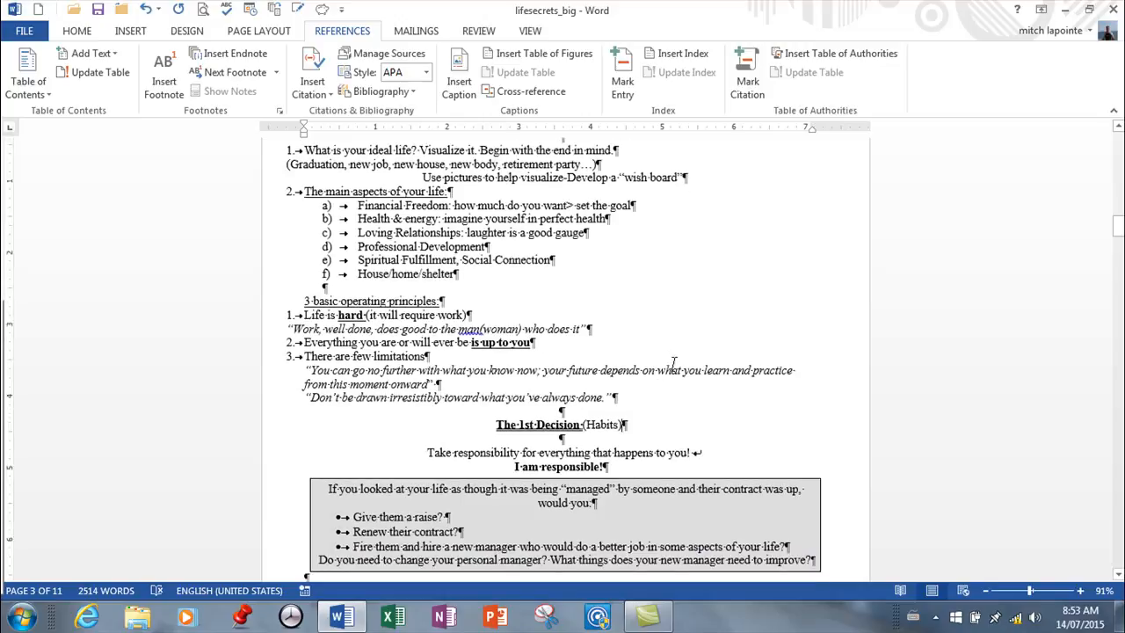
pyautogui.scroll(-1, 675, 362)
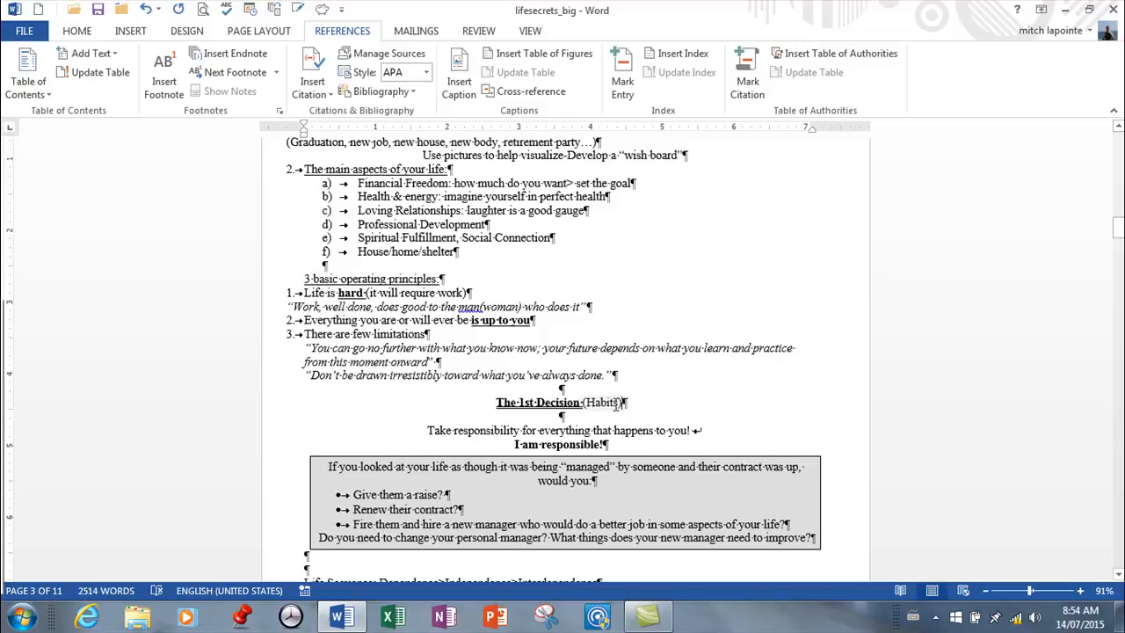
pyautogui.click(376, 58)
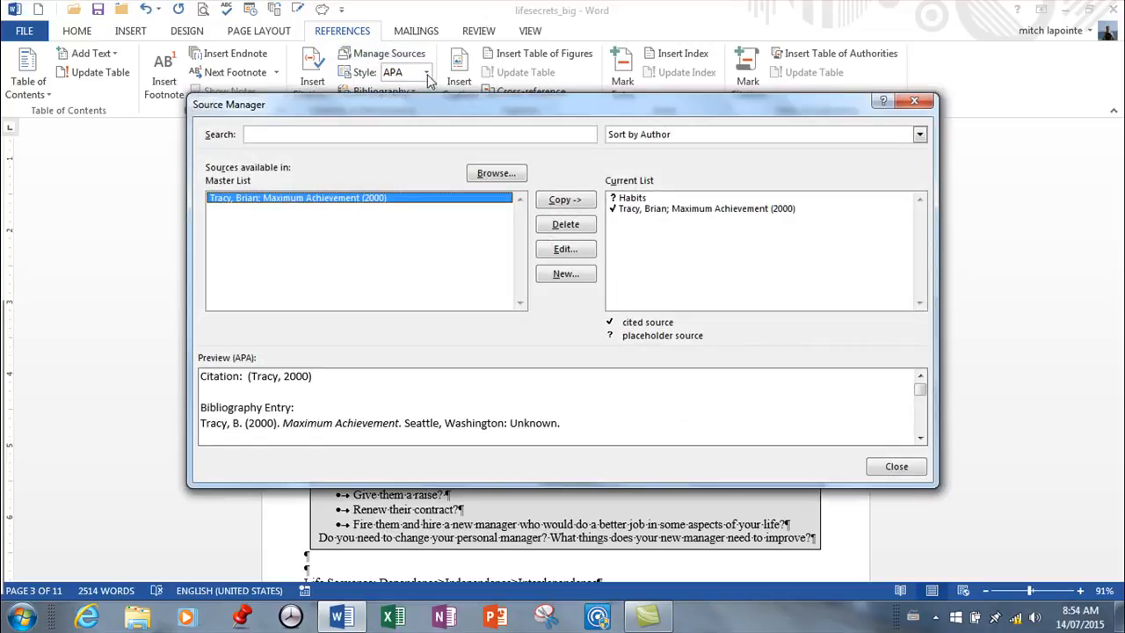
pyautogui.click(629, 202)
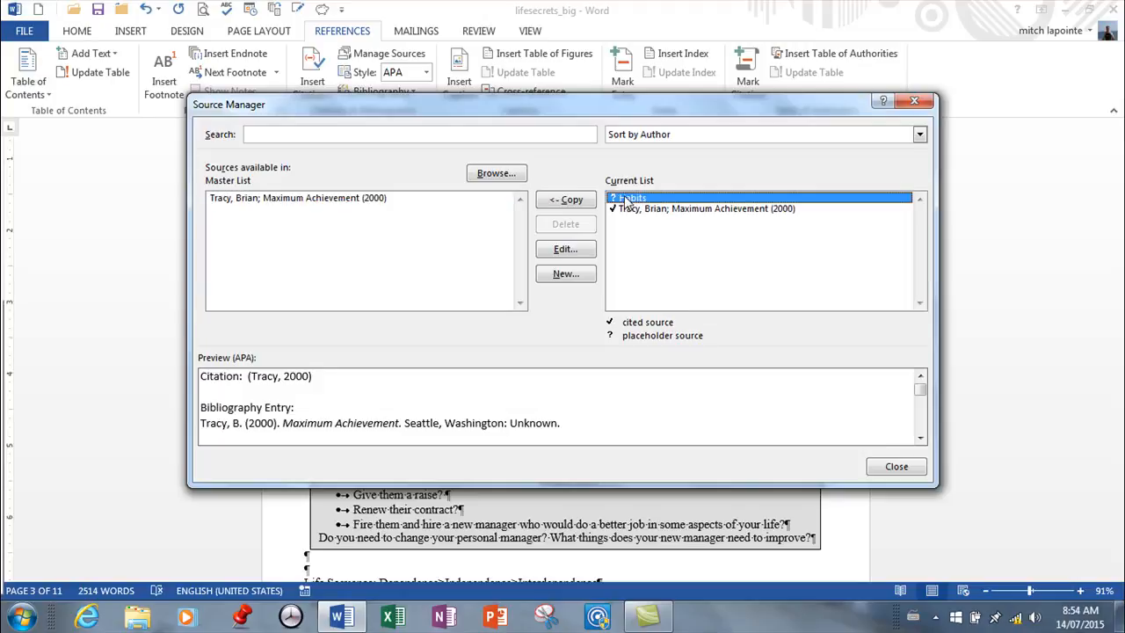
pyautogui.click(566, 249)
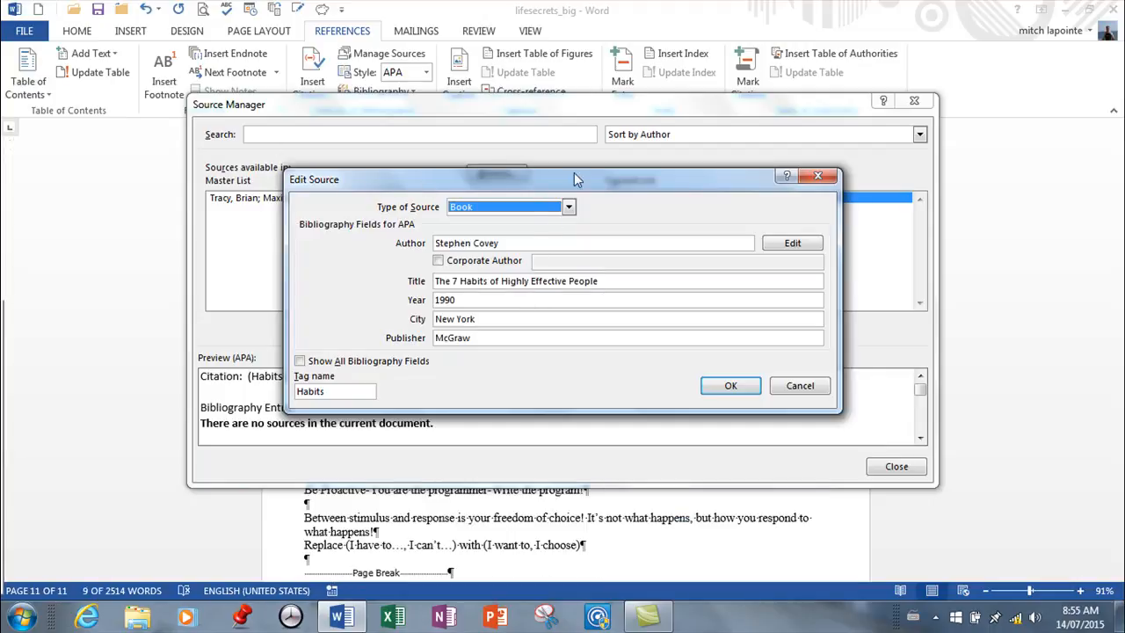
# Examine the available source types for the Habits source through to the end, keeping Book as the type.
pyautogui.click(569, 209)
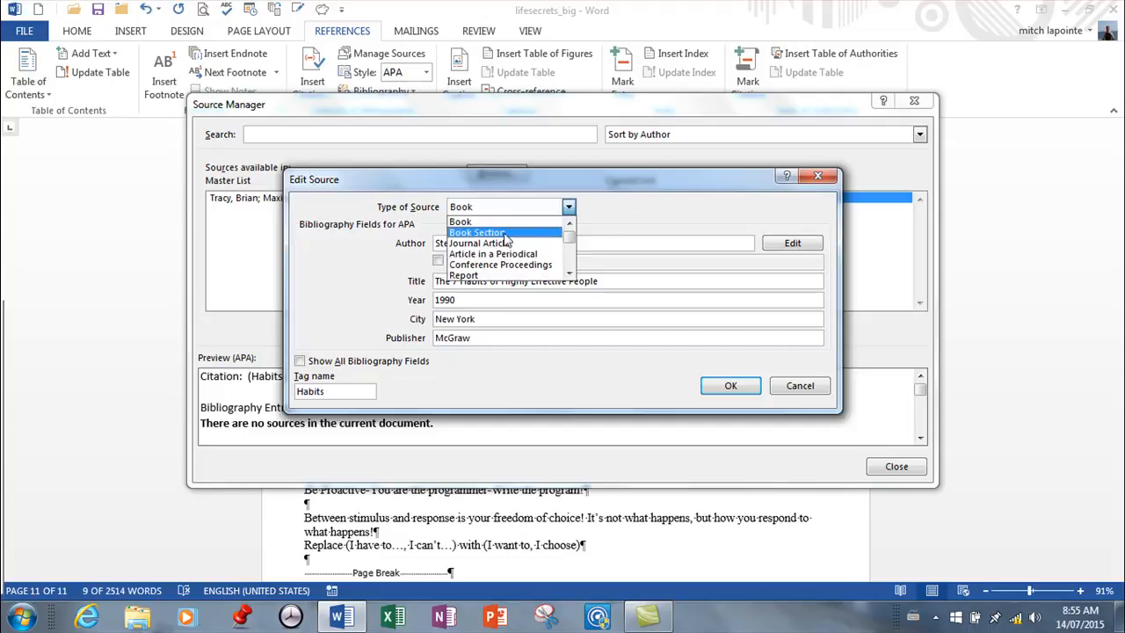
pyautogui.click(570, 275)
pyautogui.click(569, 275)
pyautogui.click(570, 275)
pyautogui.click(570, 275)
pyautogui.click(570, 276)
pyautogui.click(569, 275)
pyautogui.click(569, 275)
pyautogui.click(569, 275)
pyautogui.click(570, 275)
pyautogui.click(570, 275)
pyautogui.click(569, 275)
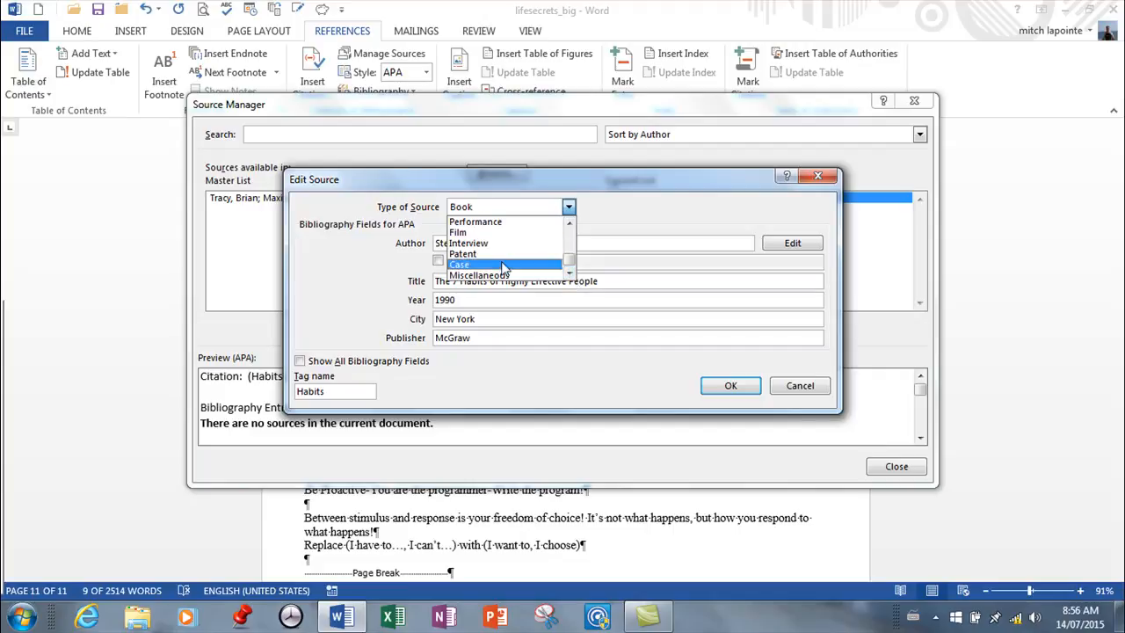
pyautogui.click(570, 211)
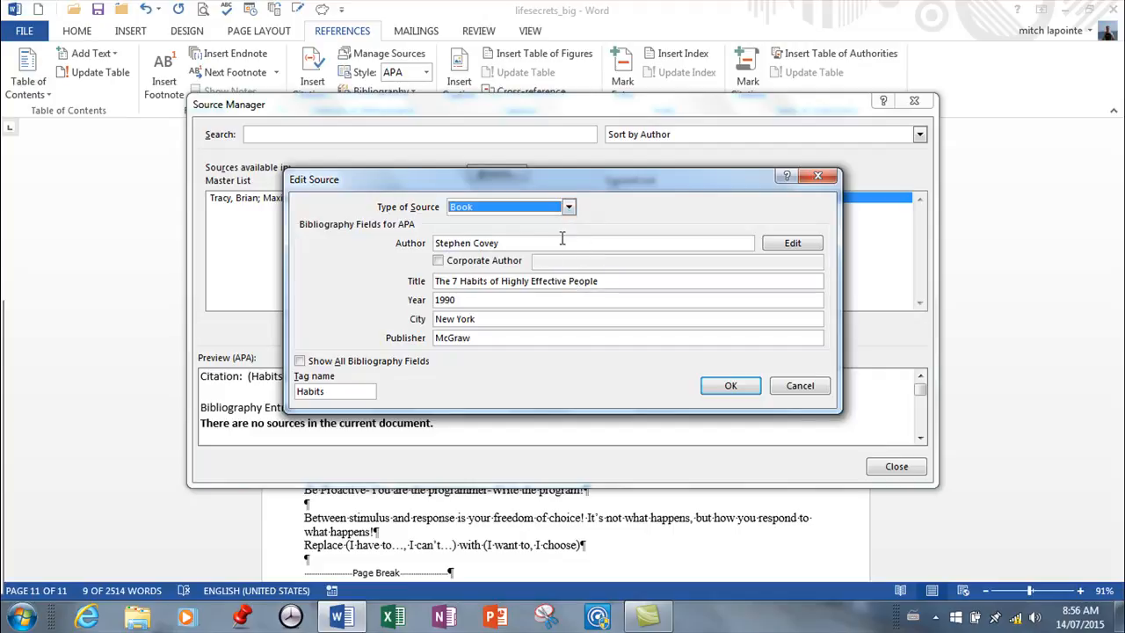
# Save the edited Habits source and close the source manager.
pyautogui.click(732, 390)
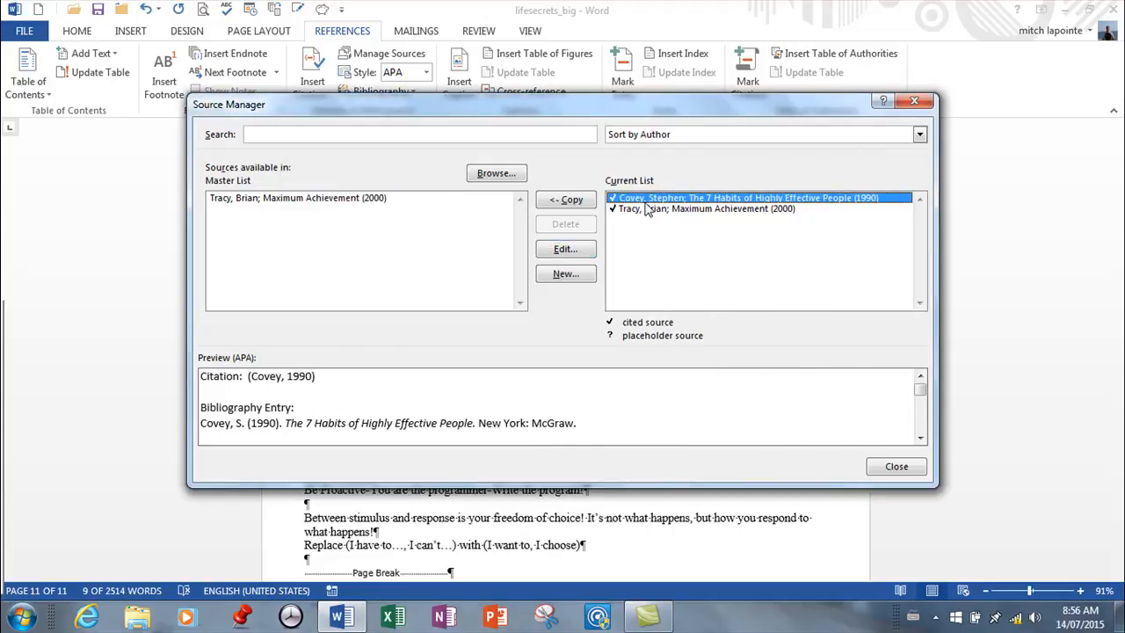
pyautogui.click(897, 467)
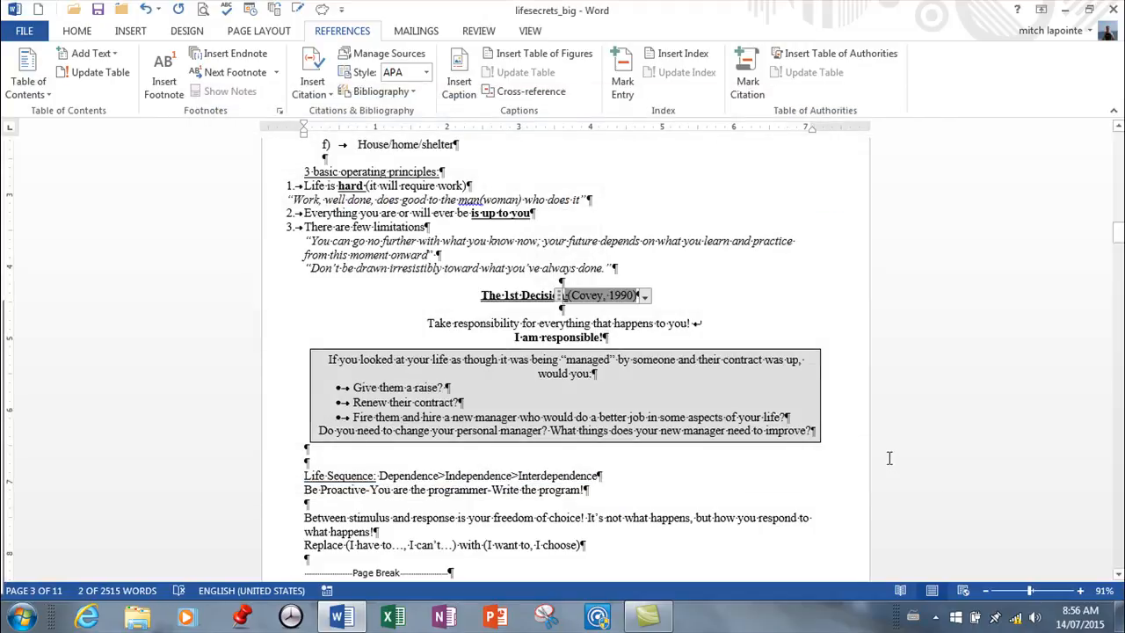
# Cite the existing Covey source, The 7 Habits of Highly Effective People, after the heading "The Most Important Skill: Goal setting - Goals are fuel!".
pyautogui.scroll(-8, 889, 457)
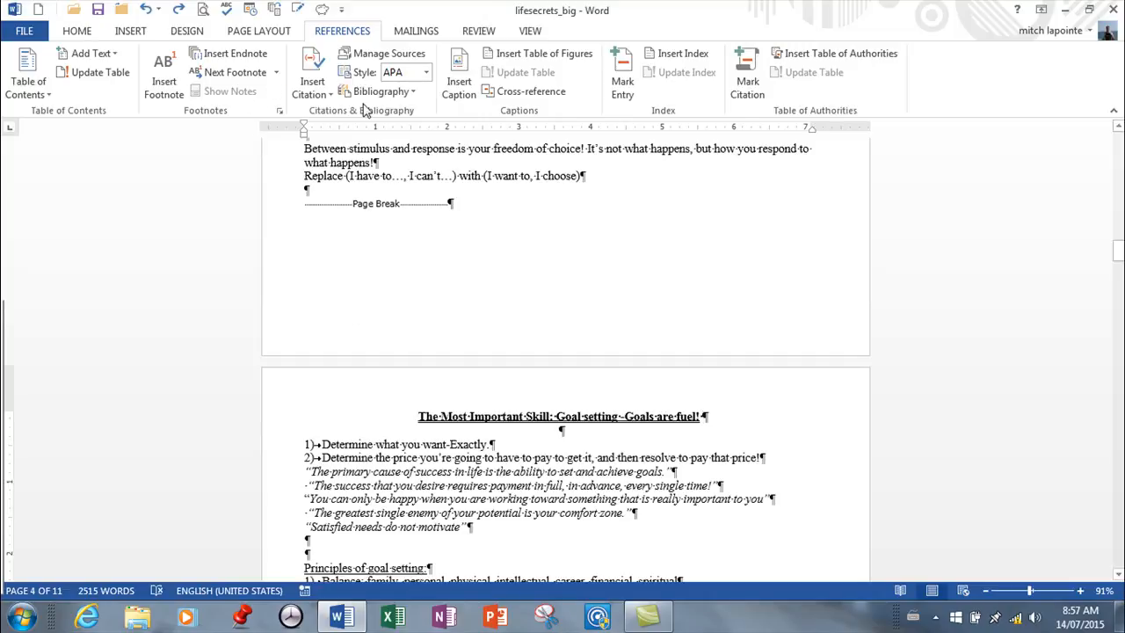
pyautogui.click(347, 52)
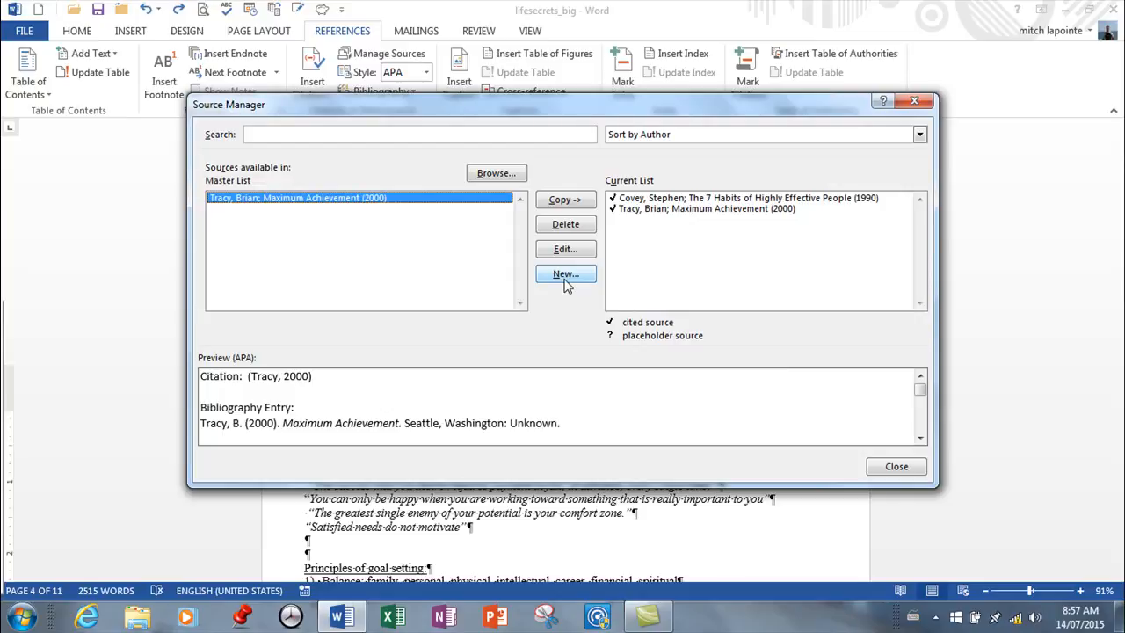
pyautogui.click(900, 466)
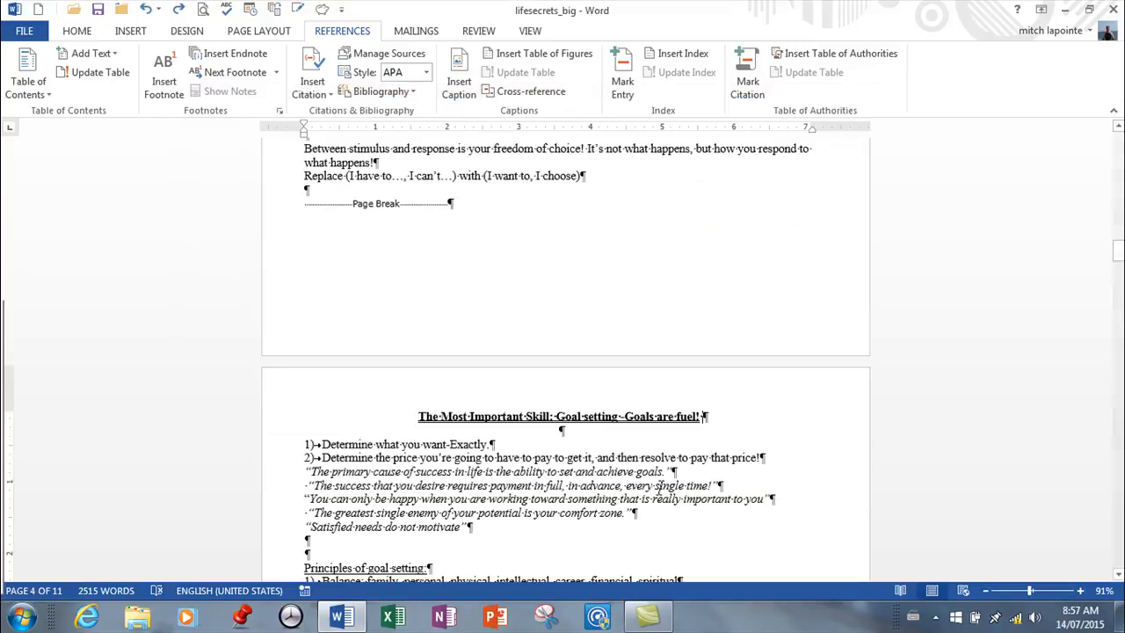
pyautogui.click(312, 88)
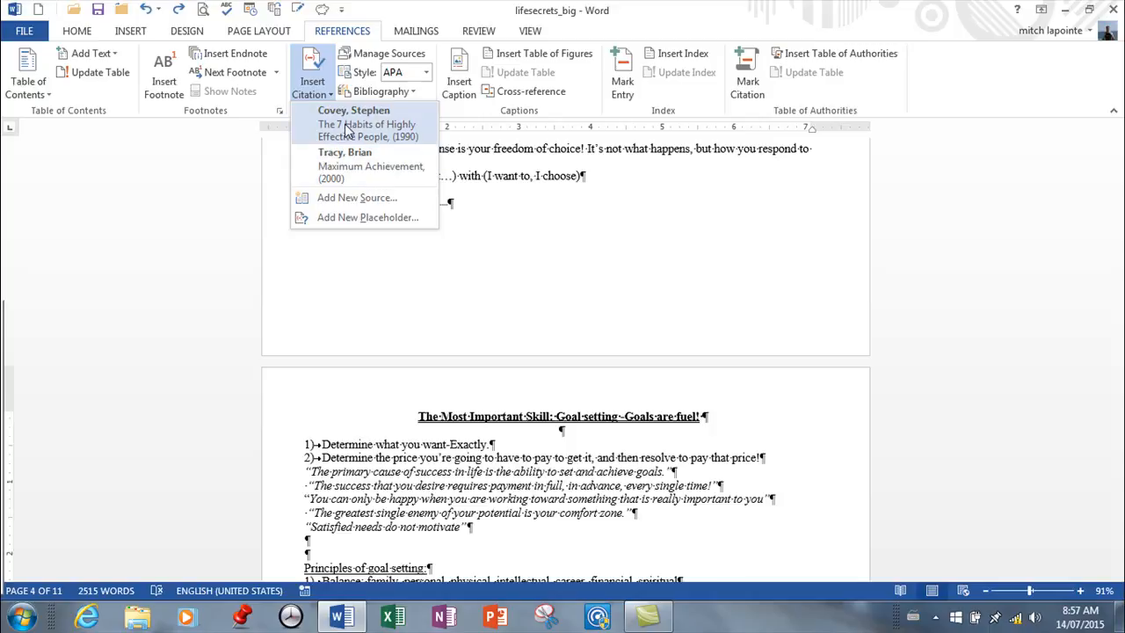
pyautogui.click(347, 131)
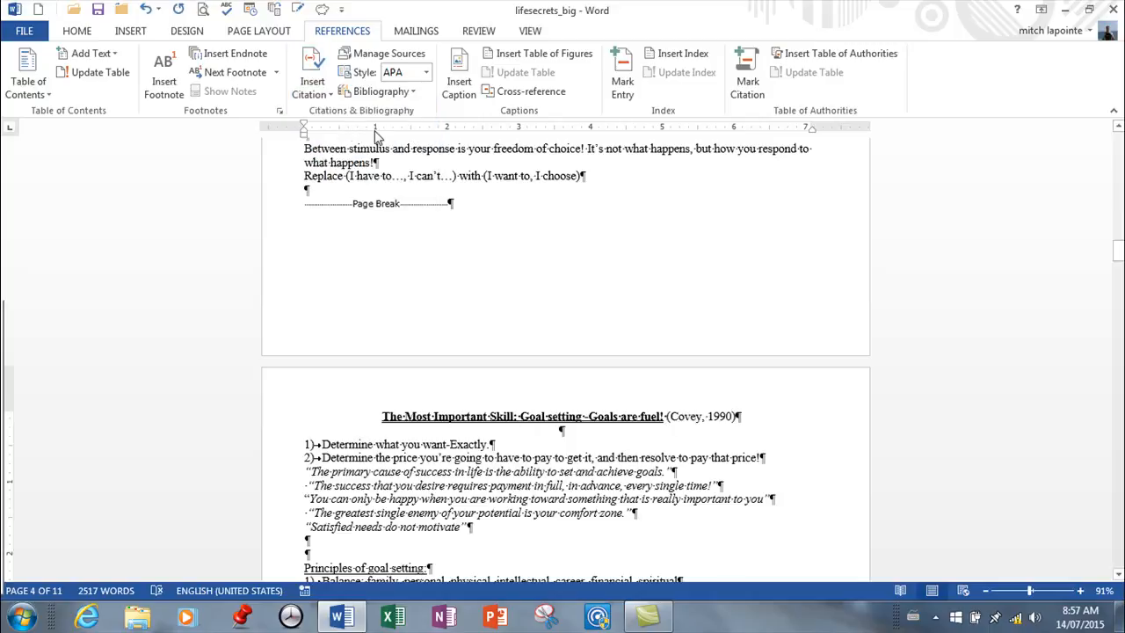
# Cite the existing Tracy source, Maximum Achievement, after the heading "Talk to yourself this way:".
pyautogui.scroll(-10, 442, 453)
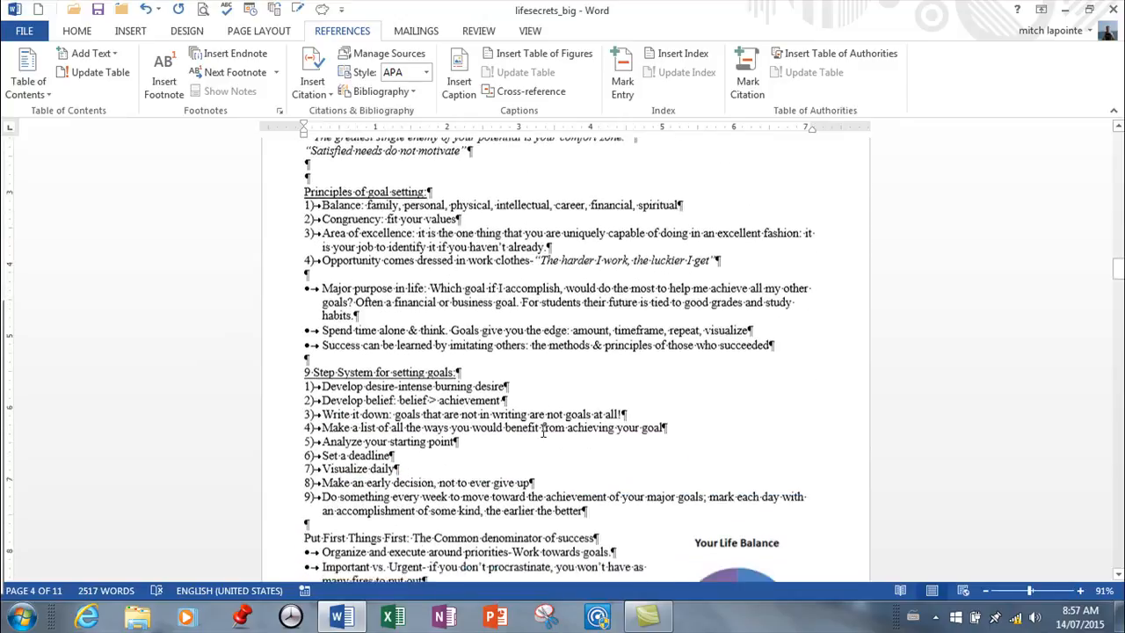
pyautogui.scroll(-10, 545, 430)
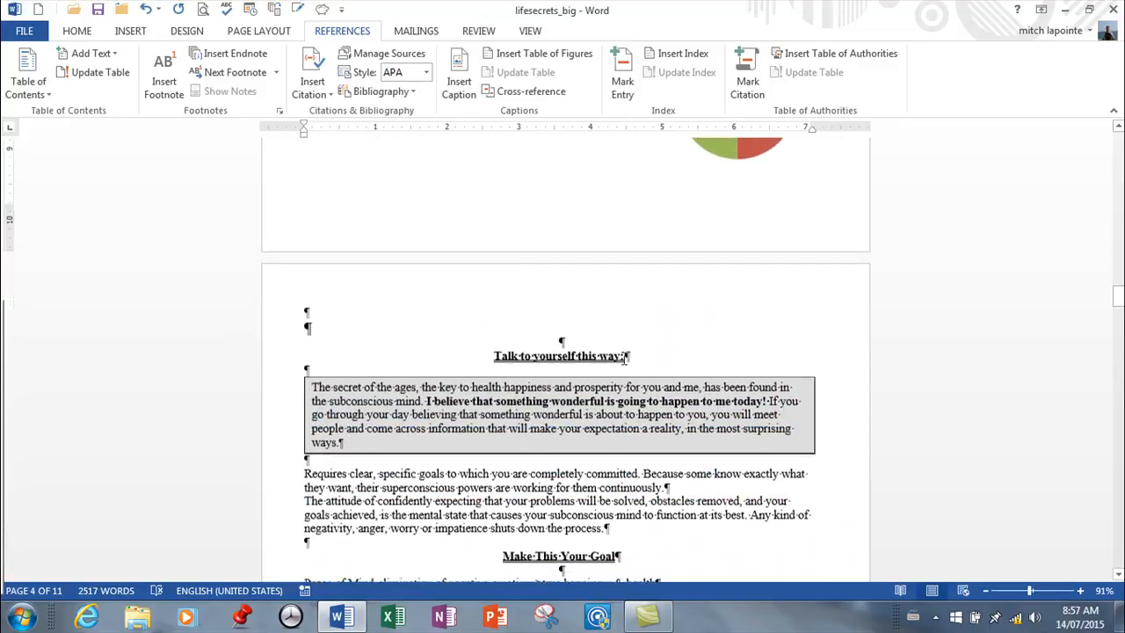
pyautogui.click(647, 354)
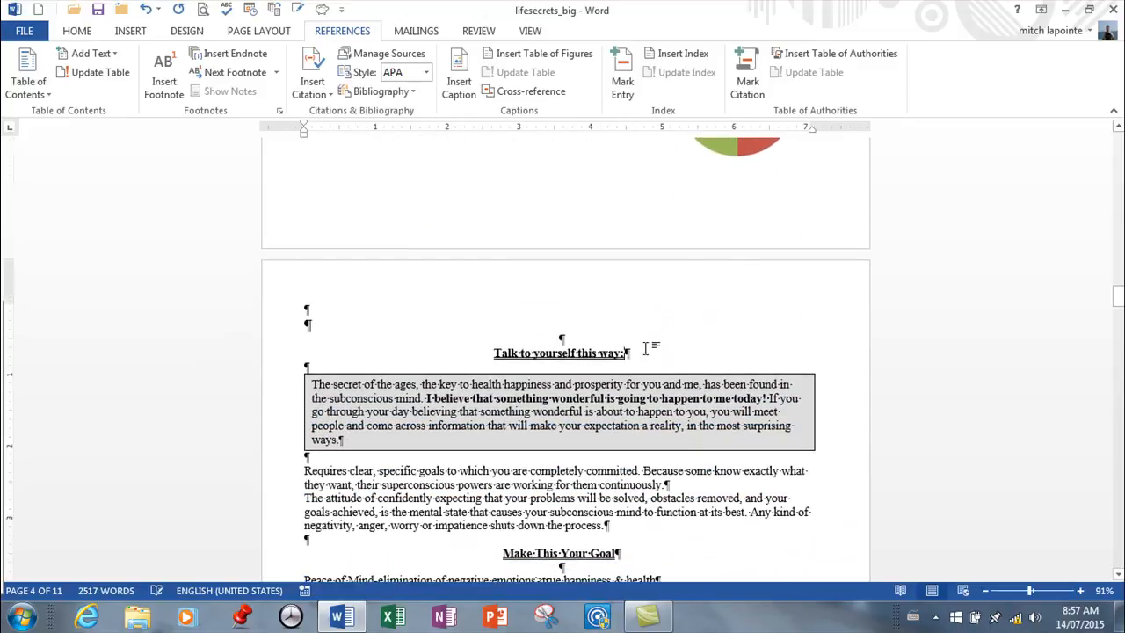
pyautogui.click(318, 99)
pyautogui.click(341, 161)
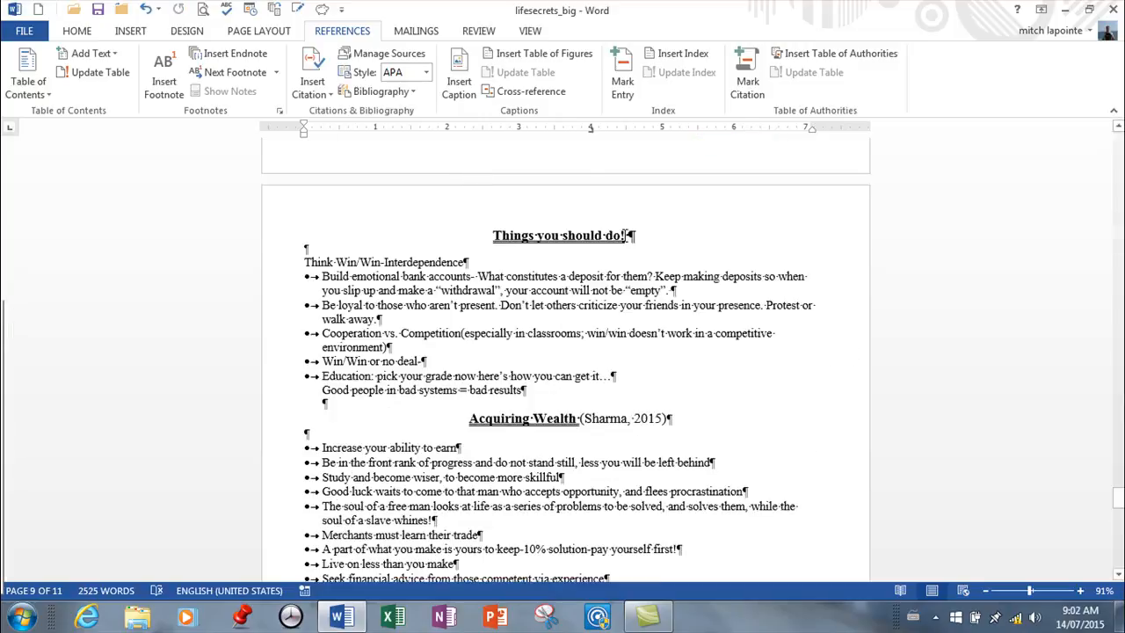
# Set the document's citation style to ISO 690 - First Element and Date.
pyautogui.scroll(10, 687, 363)
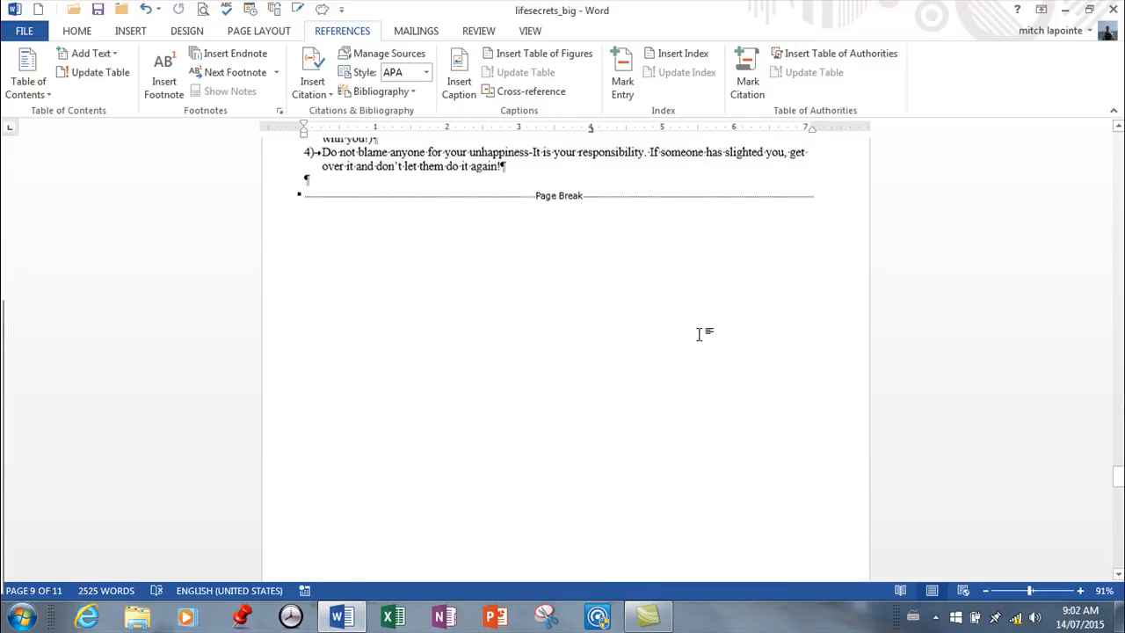
pyautogui.scroll(15, 699, 334)
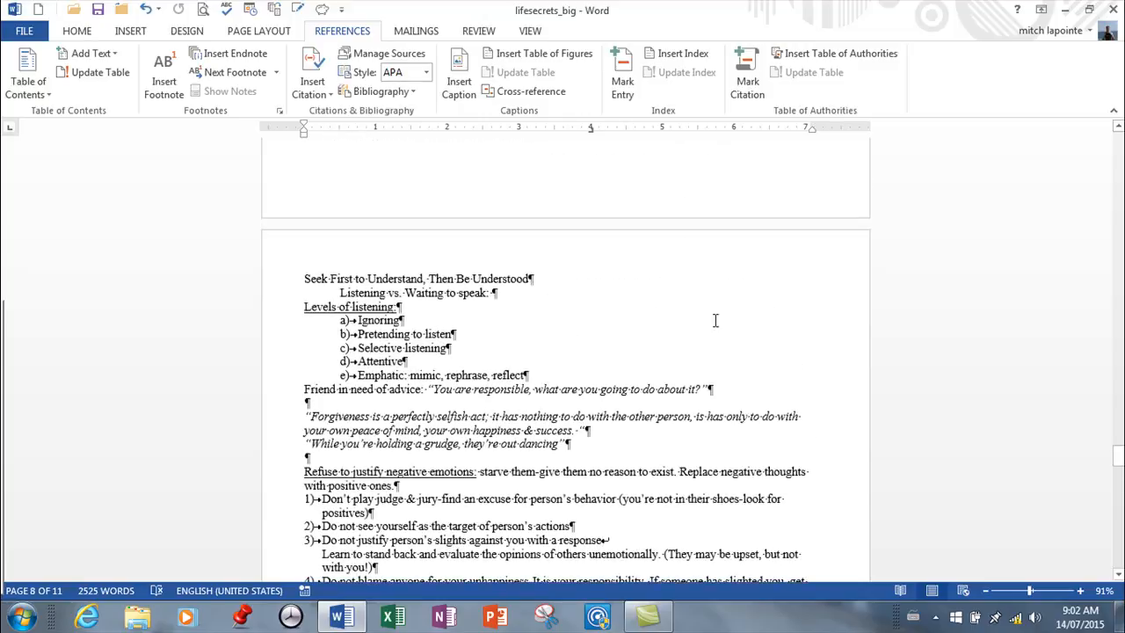
pyautogui.scroll(15, 691, 325)
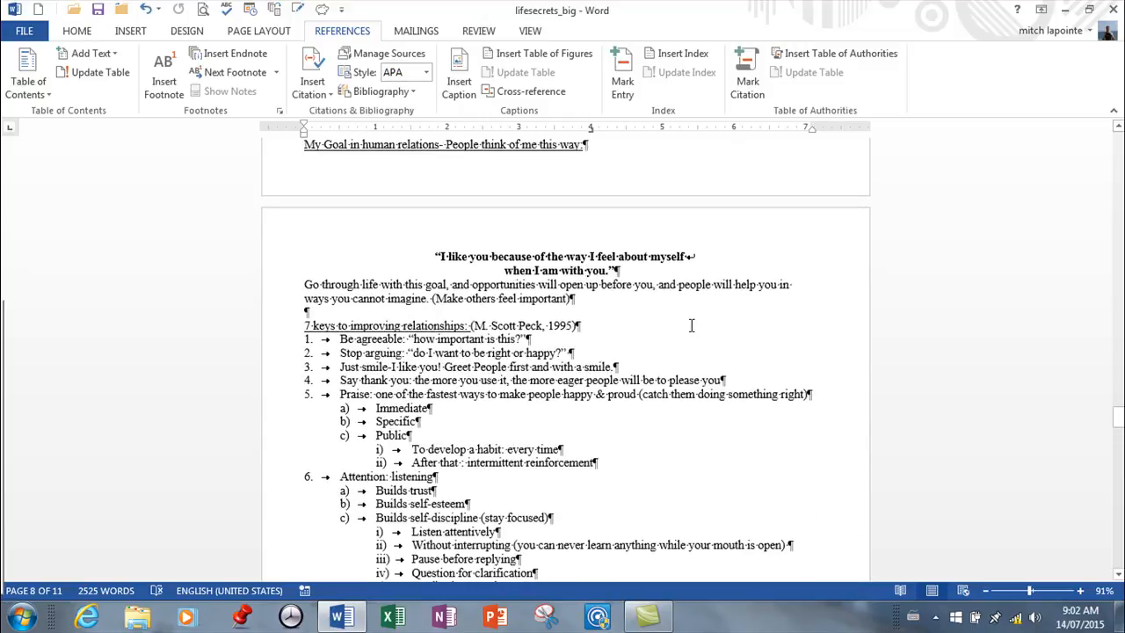
pyautogui.scroll(15, 691, 325)
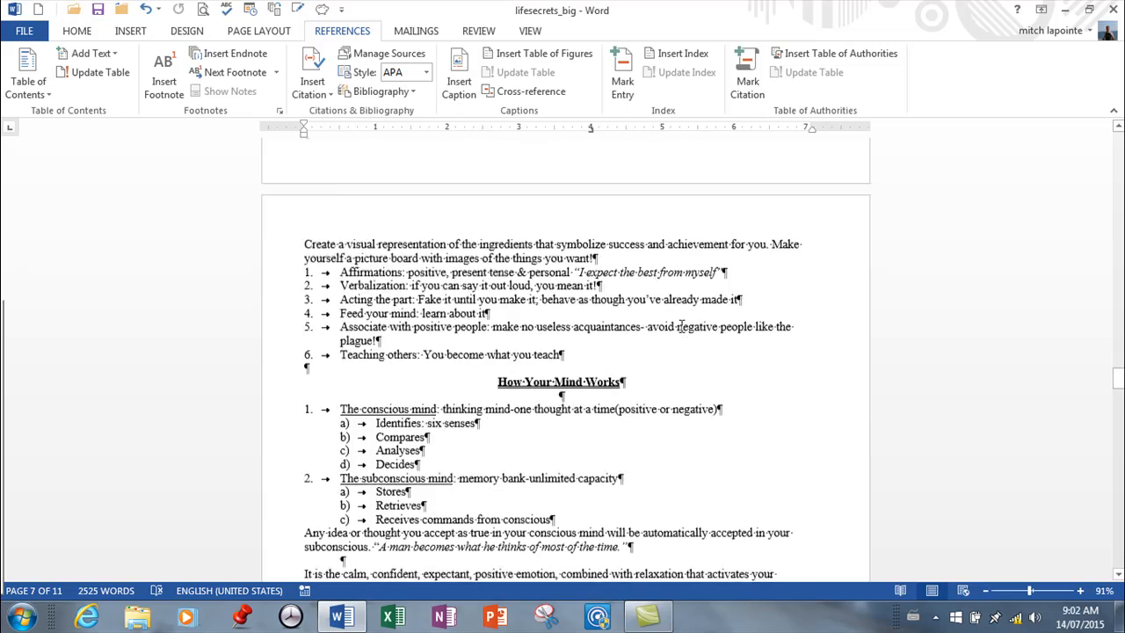
pyautogui.scroll(15, 682, 325)
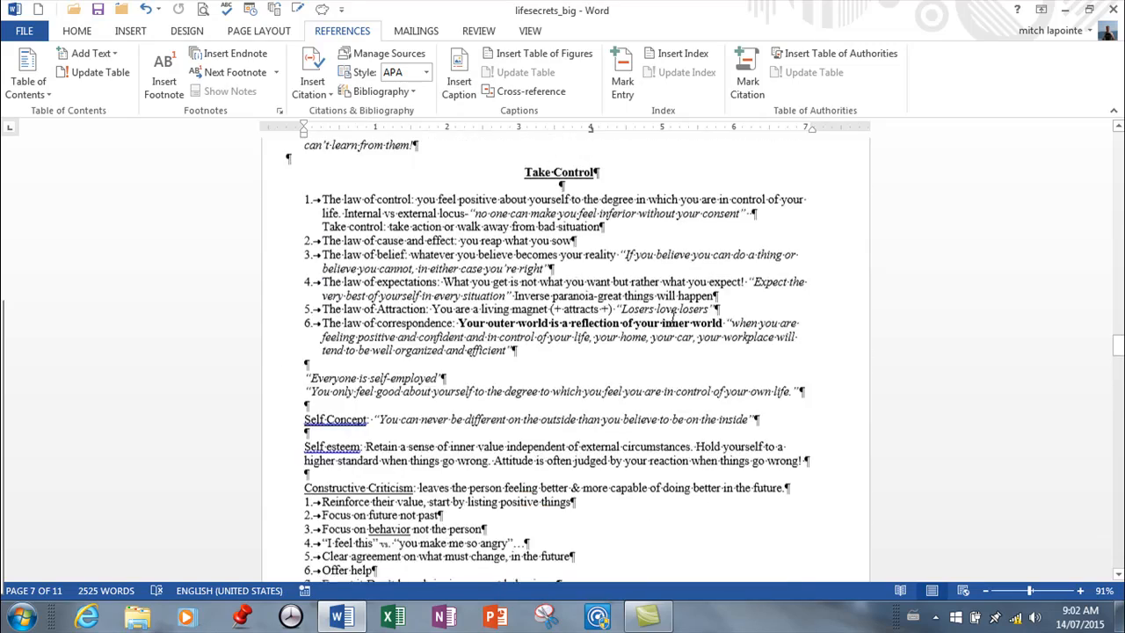
pyautogui.scroll(15, 674, 319)
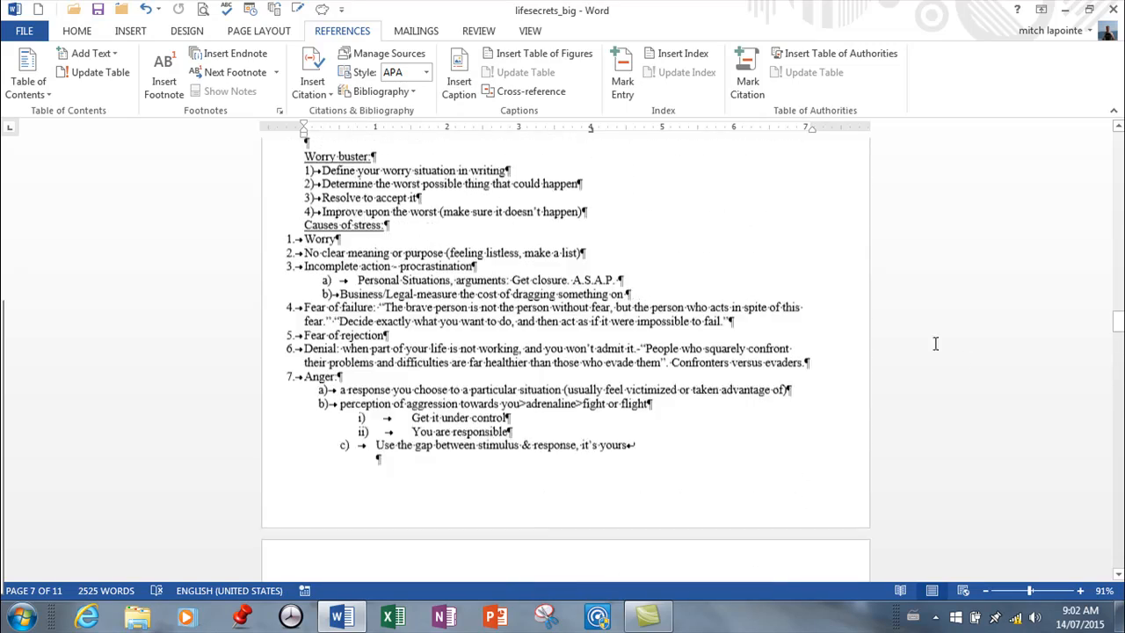
pyautogui.scroll(5, 829, 261)
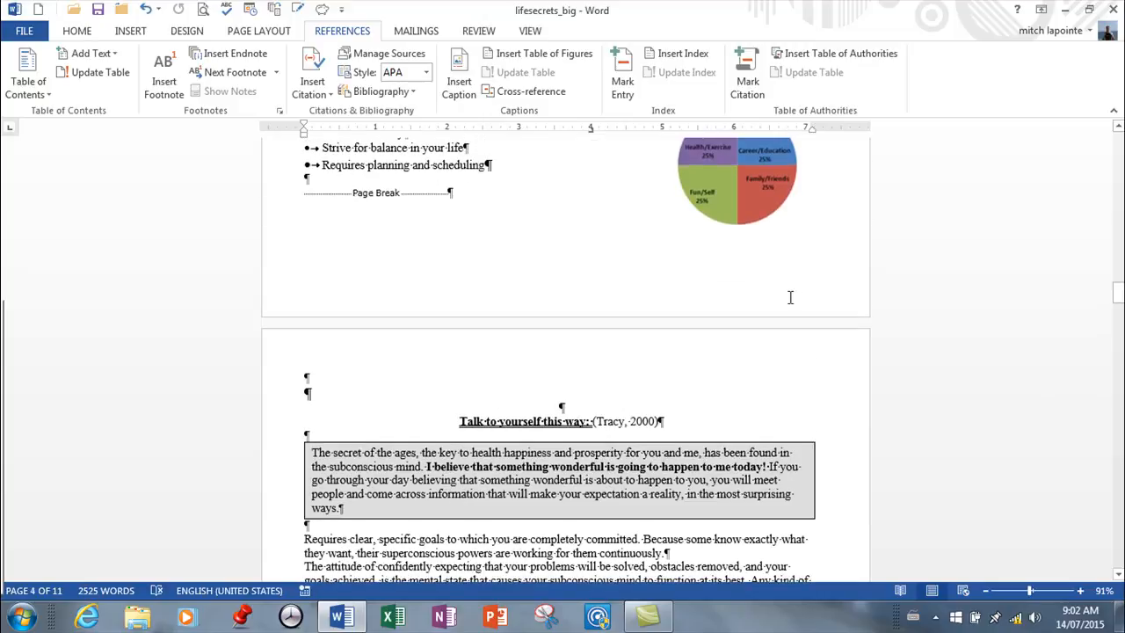
pyautogui.click(427, 73)
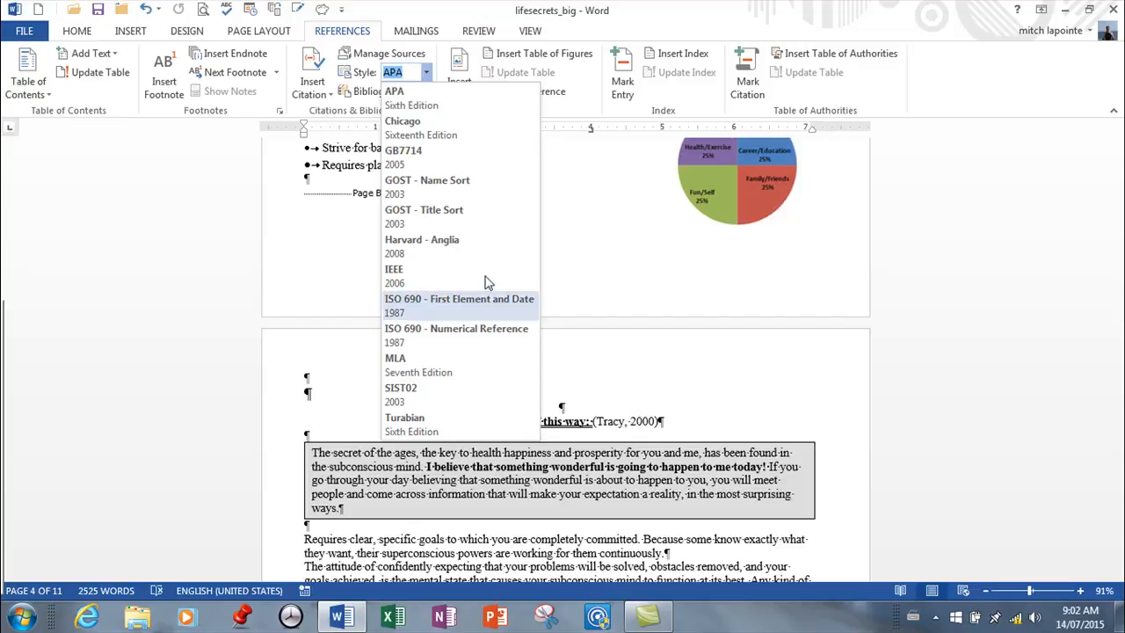
pyautogui.click(407, 303)
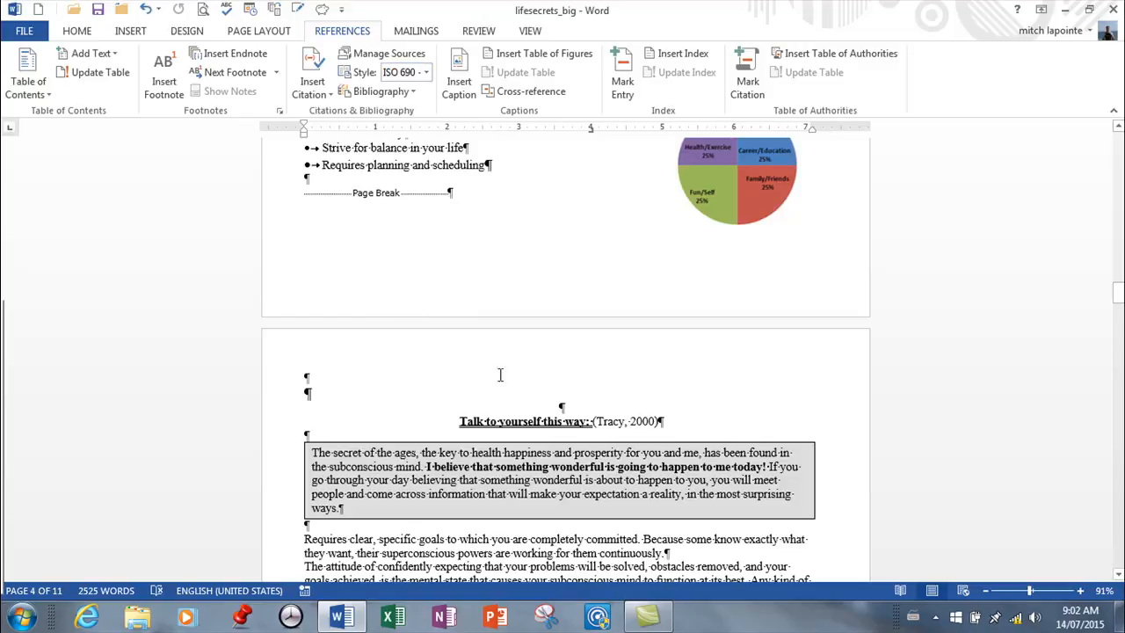
# Try the Turabian citation style, and set the document's citation style to APA Sixth Edition.
pyautogui.click(426, 73)
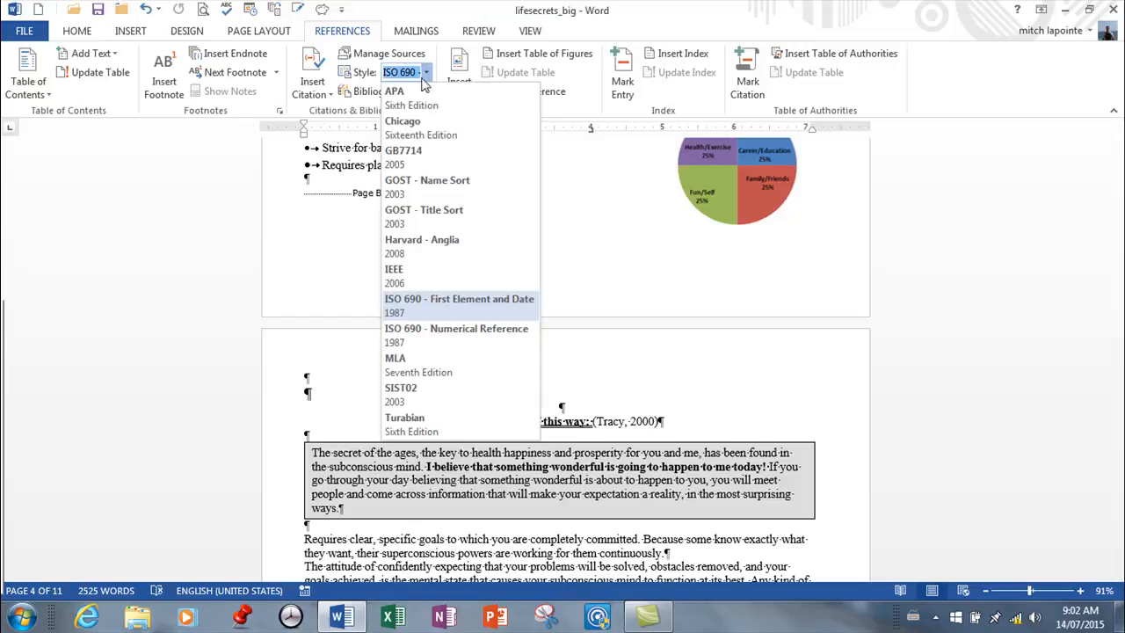
pyautogui.click(397, 429)
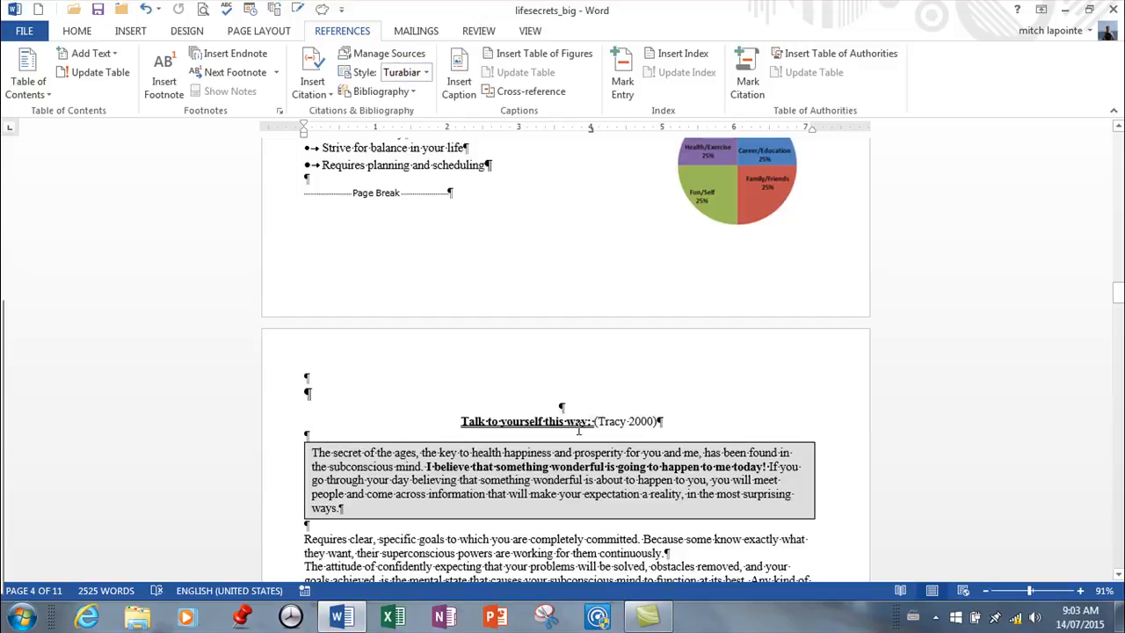
pyautogui.click(426, 73)
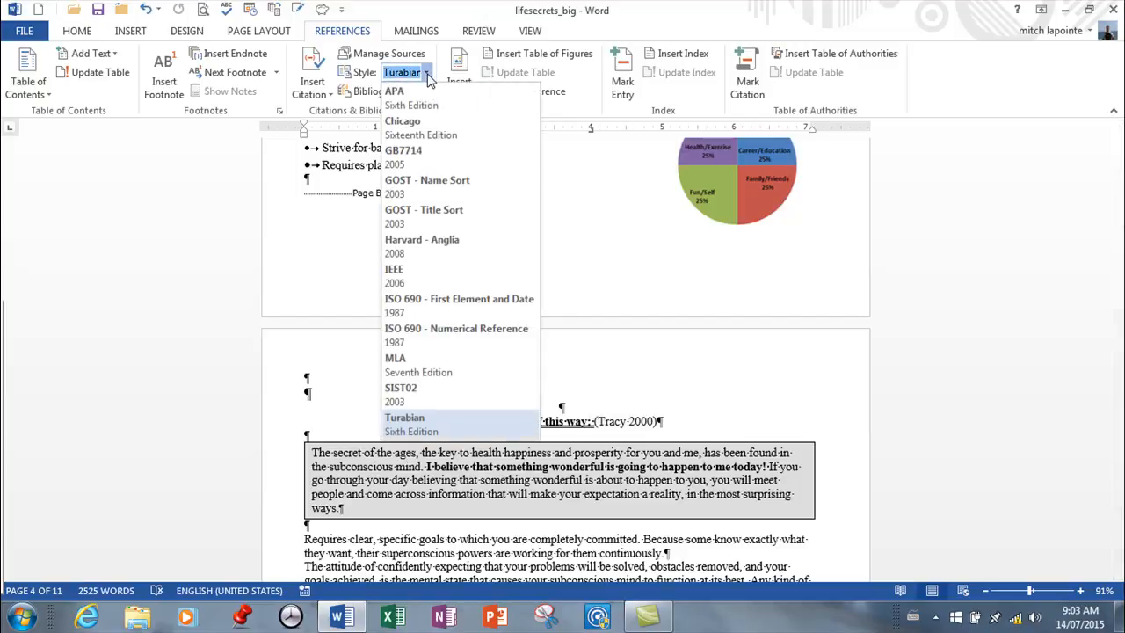
pyautogui.click(420, 104)
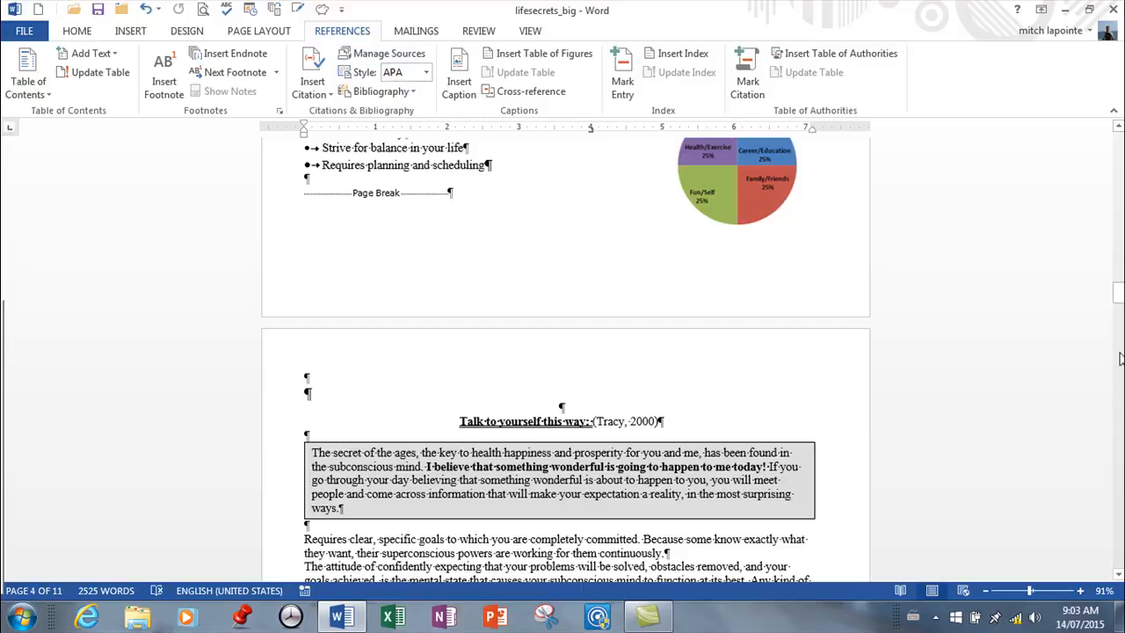
# Add a blank line at the very end of the document and insert the built-in Bibliography there.
pyautogui.moveTo(1119, 301); pyautogui.dragTo(1119, 561)
pyautogui.click(369, 308)
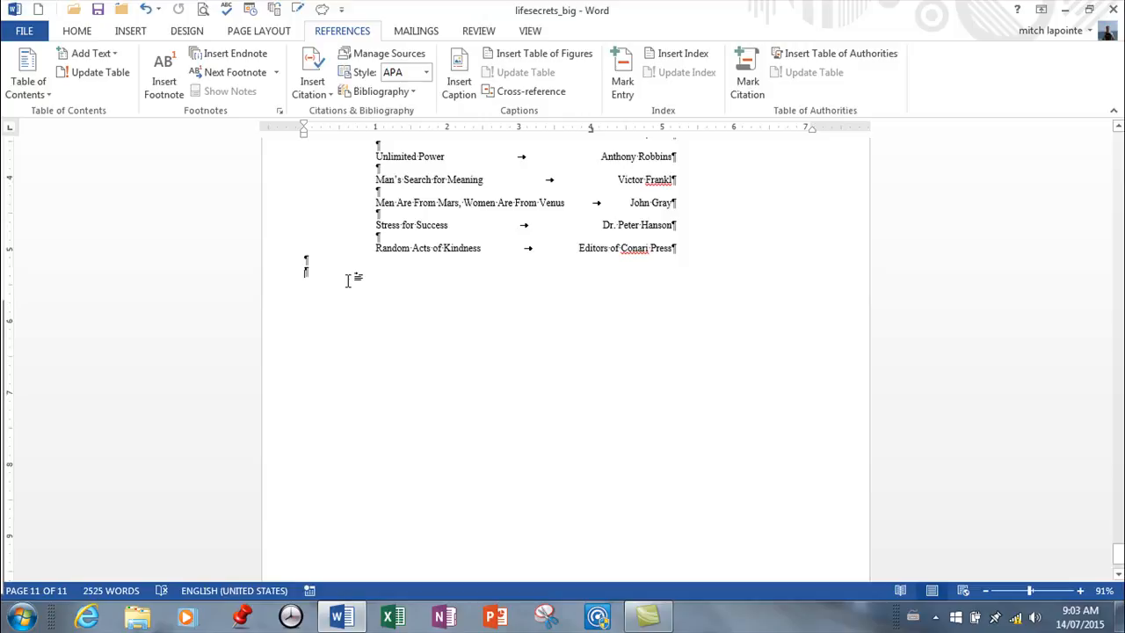
pyautogui.press('Return')
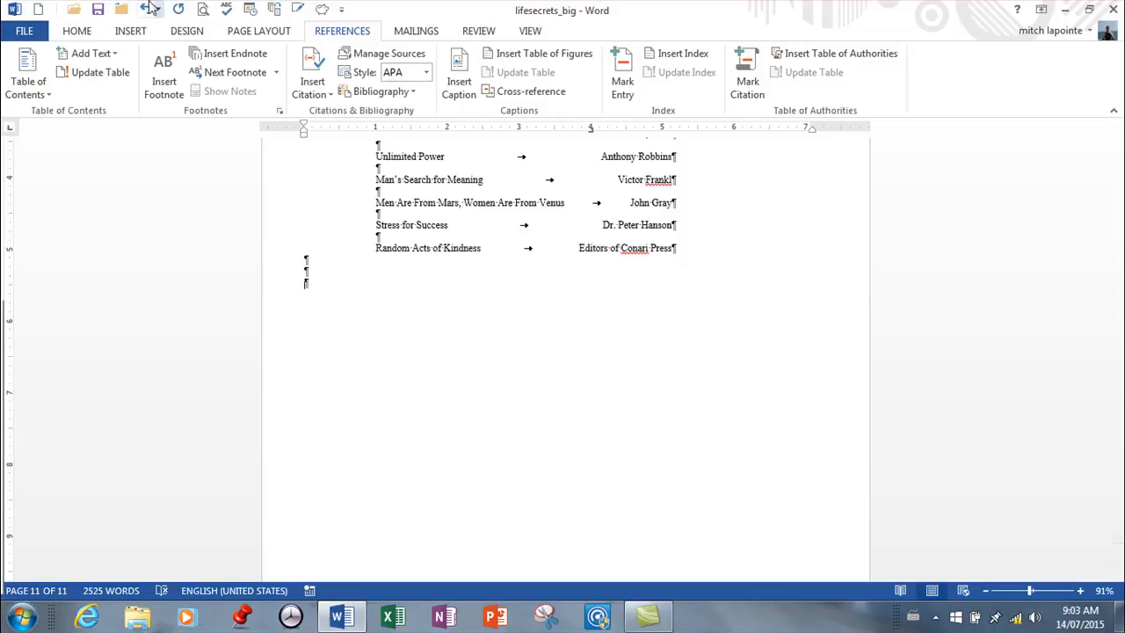
pyautogui.click(412, 92)
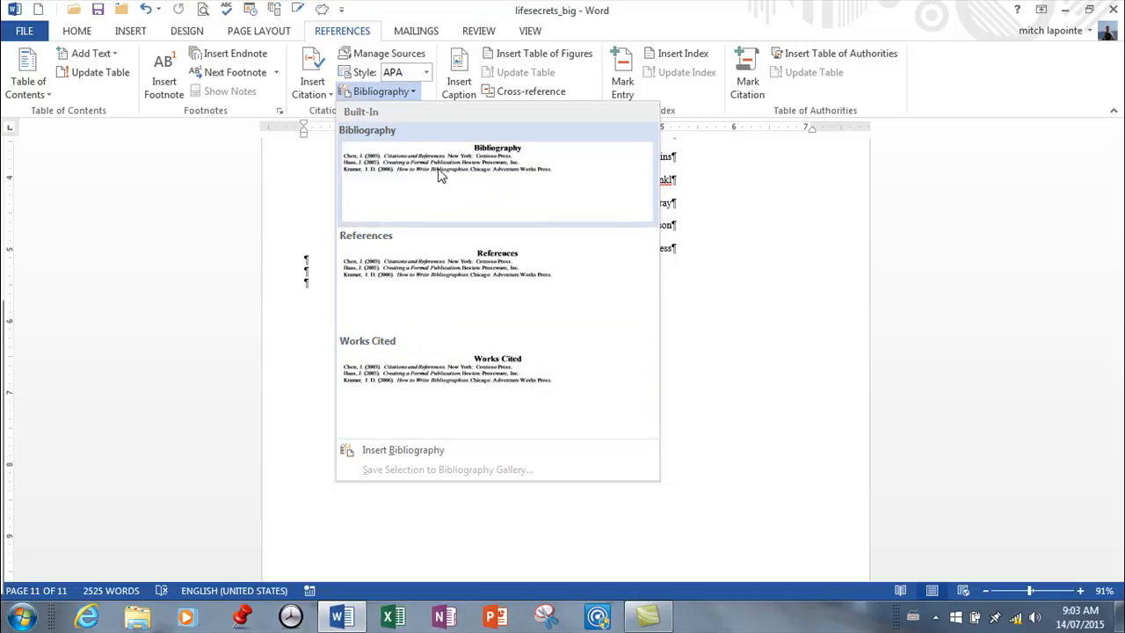
pyautogui.press('Escape')
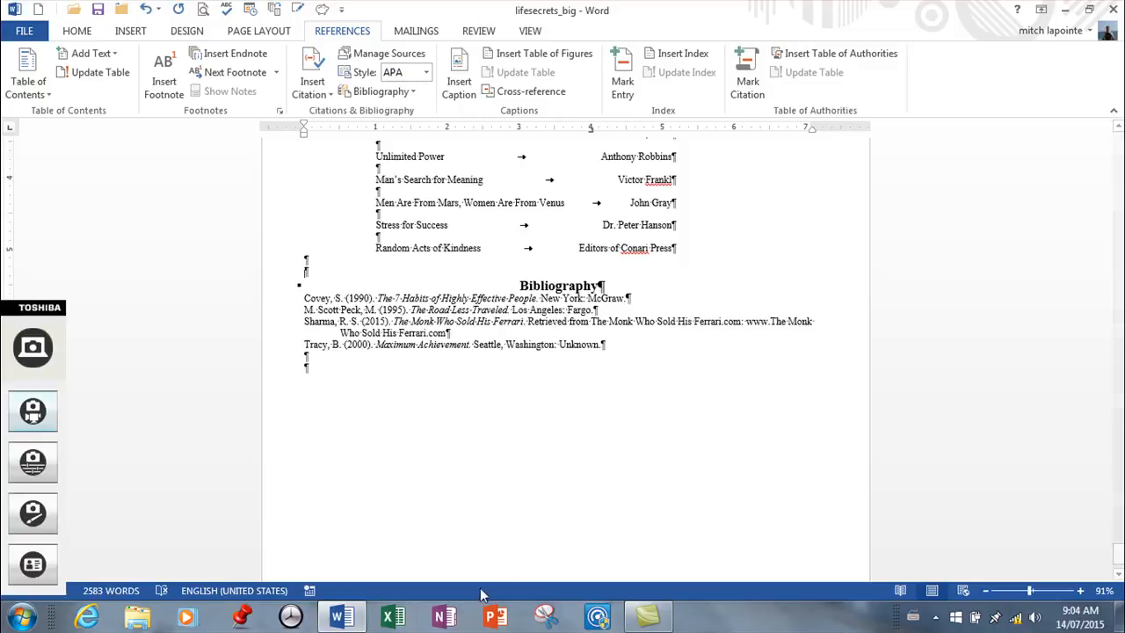
pyautogui.click(581, 343)
pyautogui.click(606, 362)
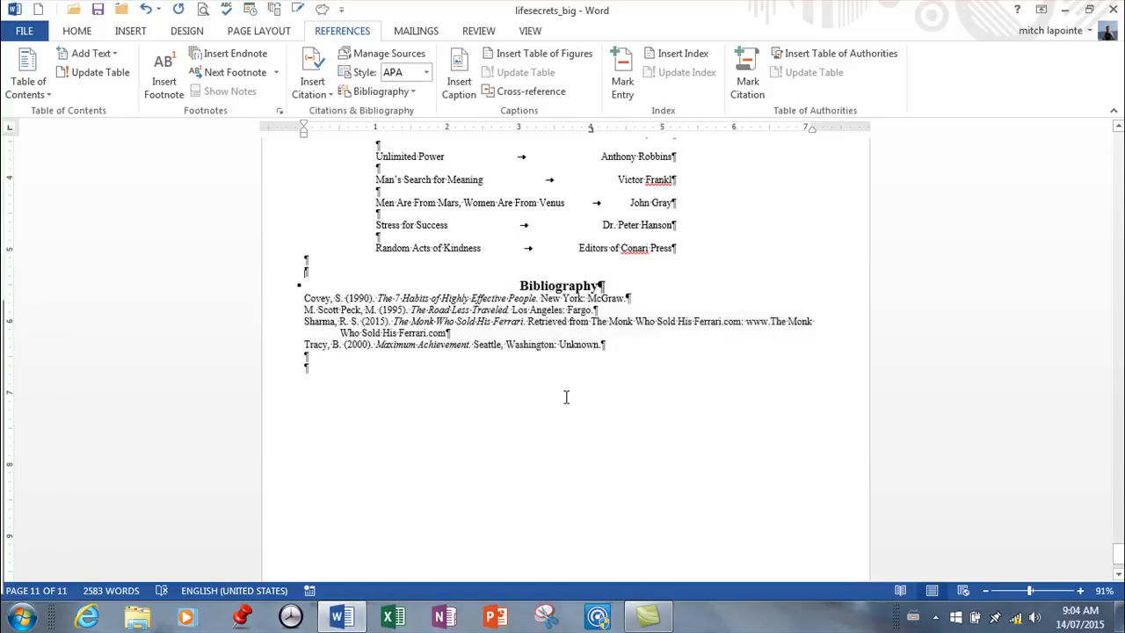
# Update the citations and bibliography from the bibliography block at the document's end, and deselect the block.
pyautogui.click(486, 319)
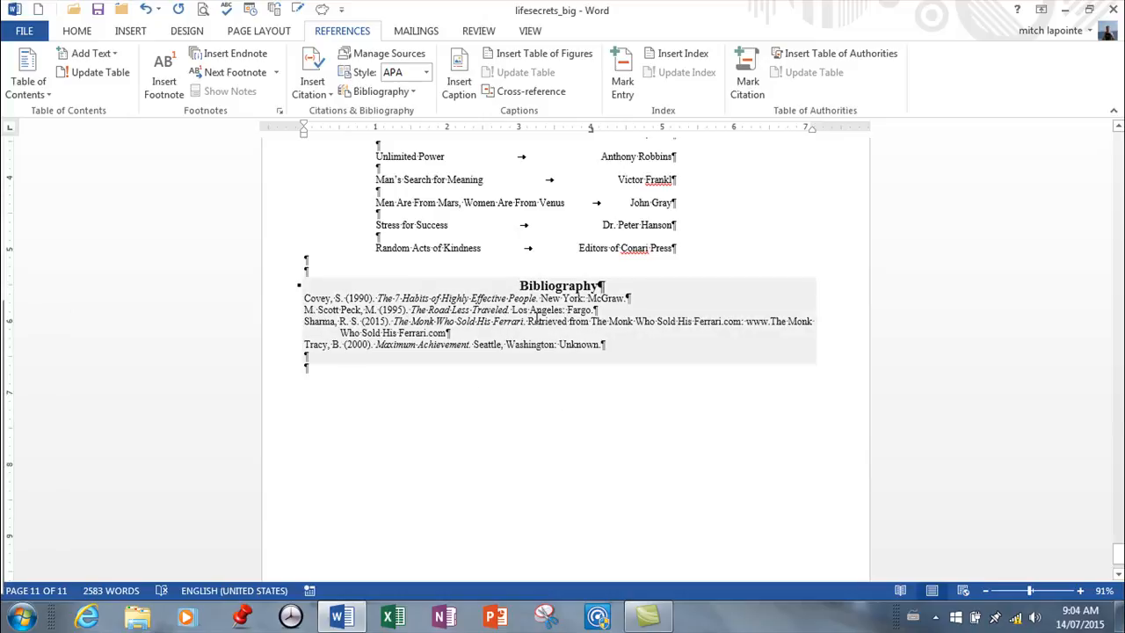
pyautogui.click(533, 261)
pyautogui.scroll(1, 550, 250)
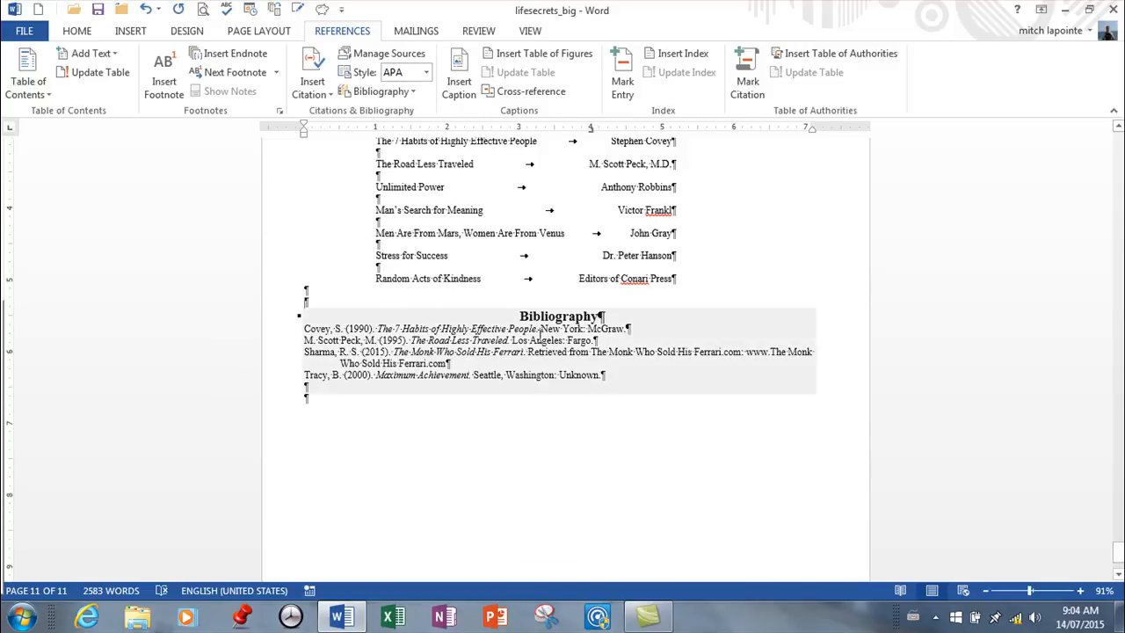
pyautogui.click(479, 332)
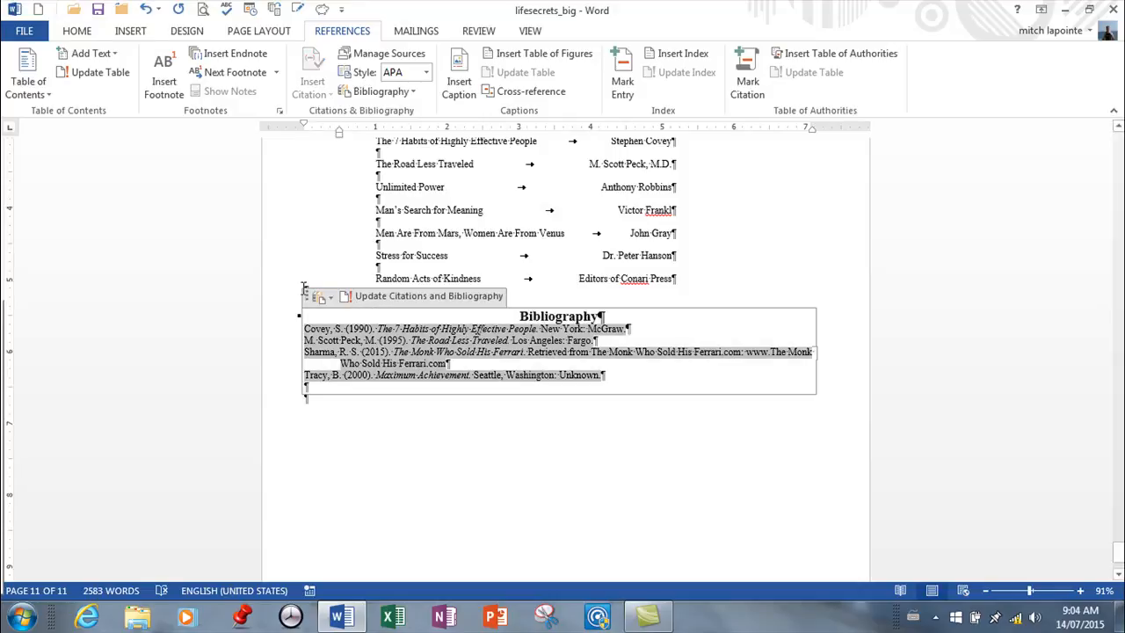
pyautogui.click(374, 299)
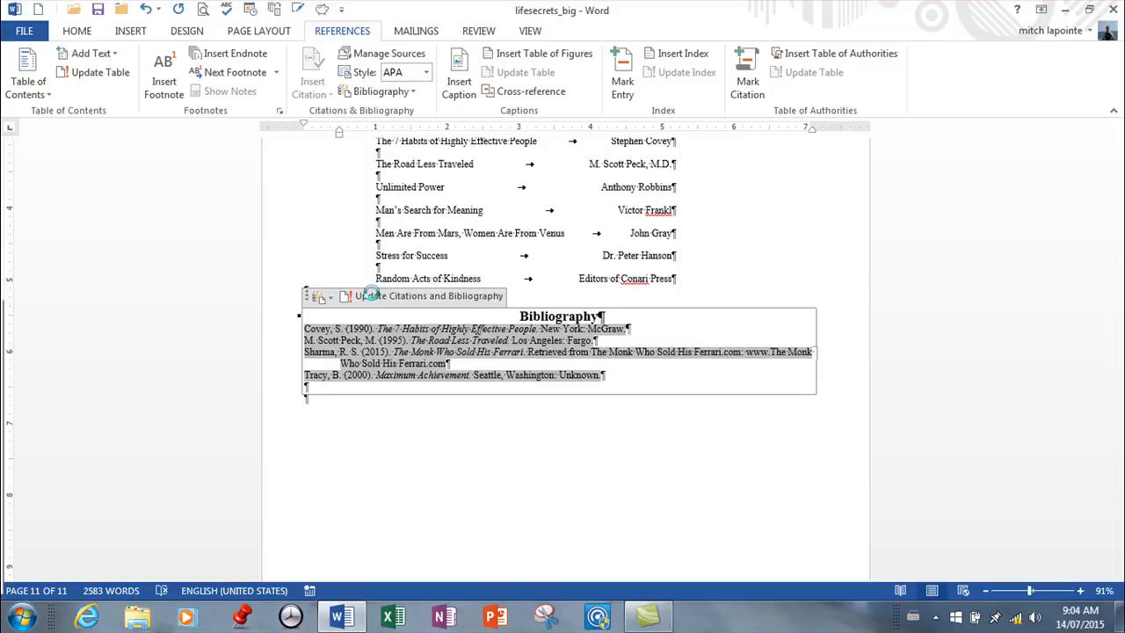
pyautogui.click(559, 481)
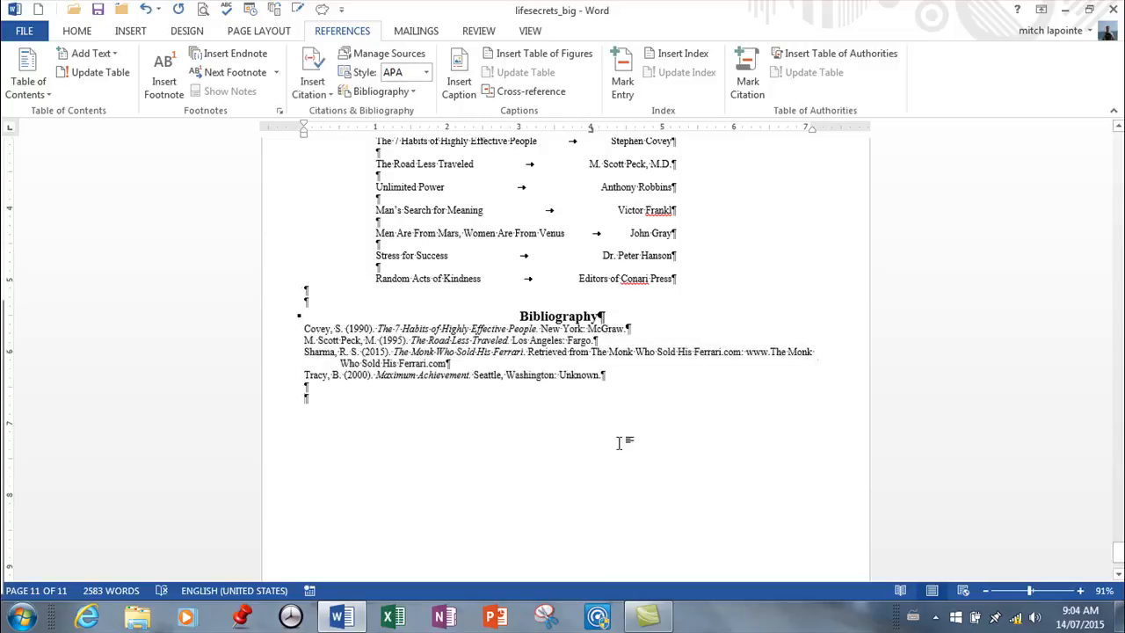
# Check the field commands available for the bibliography, including Update Field, and dismiss them without choosing one.
pyautogui.rightClick(568, 341)
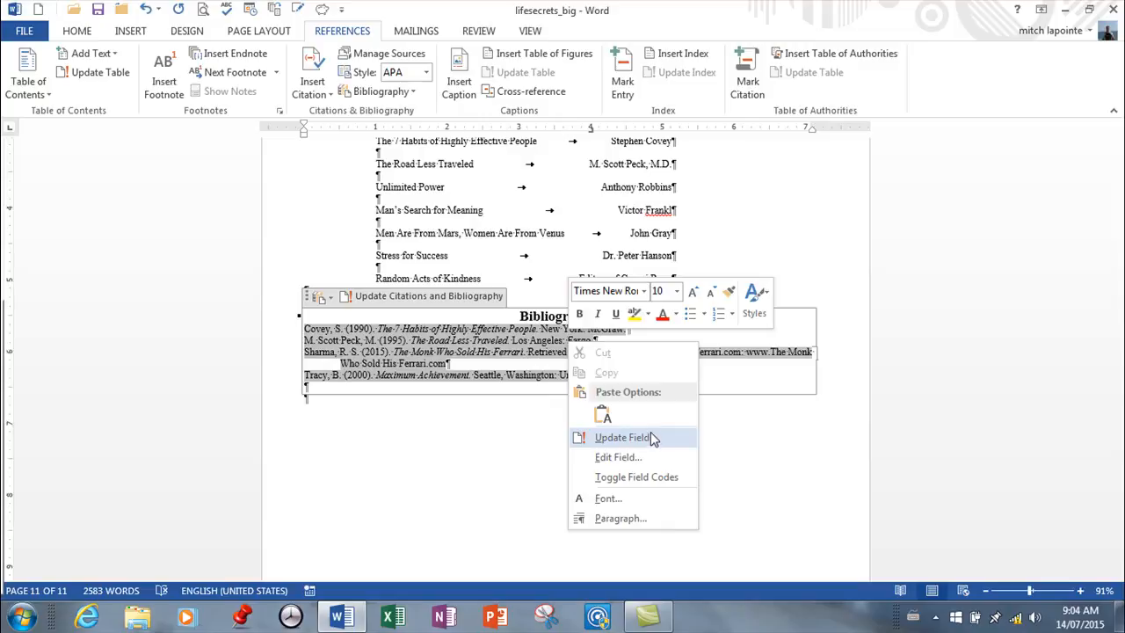
pyautogui.click(700, 565)
pyautogui.scroll(-2, 592, 410)
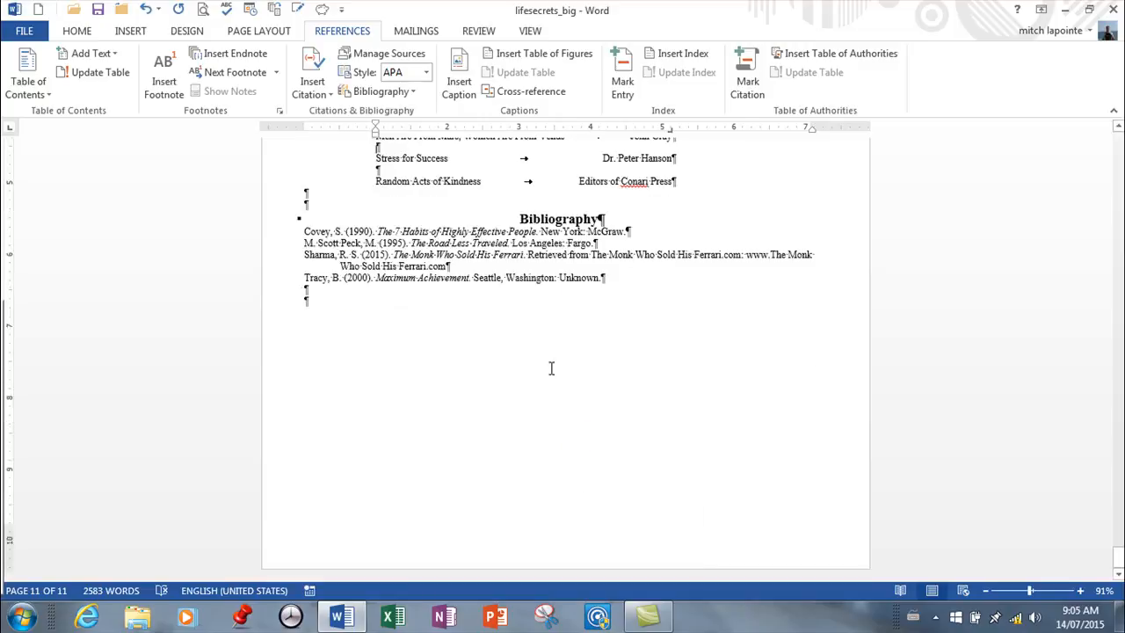